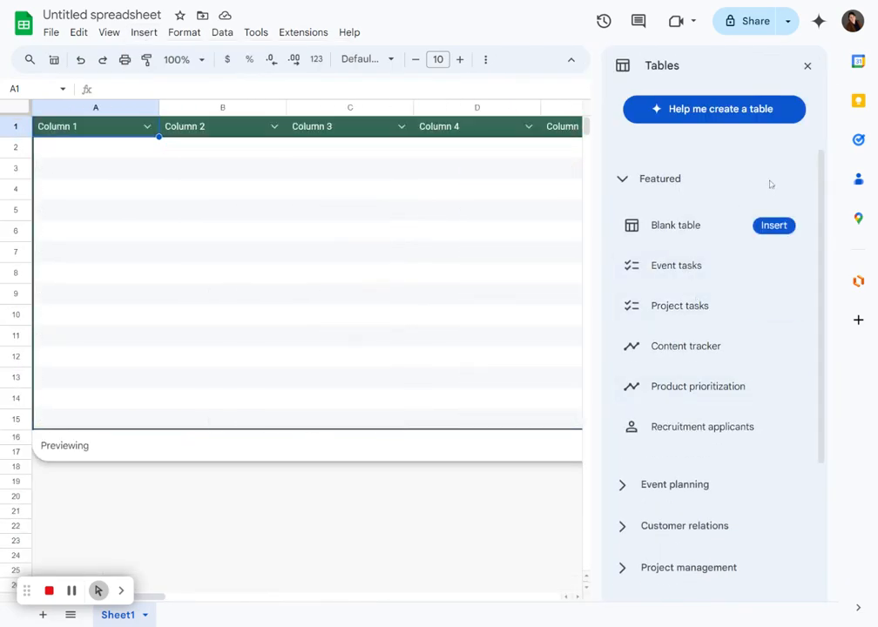
Step: Insert a blank table into the sheet, look through the other table templates and close the templates list
{"action": "left_click", "coordinate": [711, 228]}
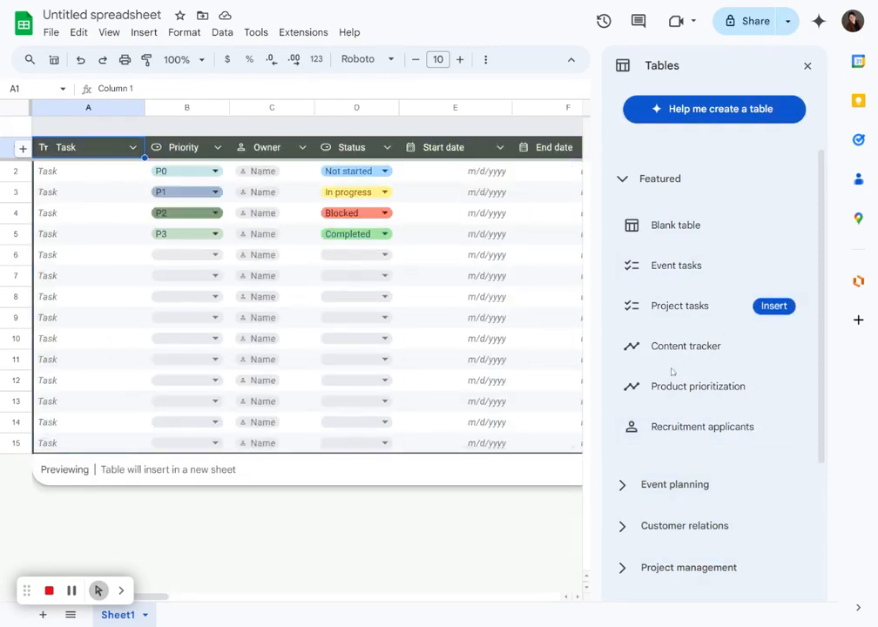
{"action": "scroll", "coordinate": [672, 373], "scroll_direction": "down", "scroll_amount": 1}
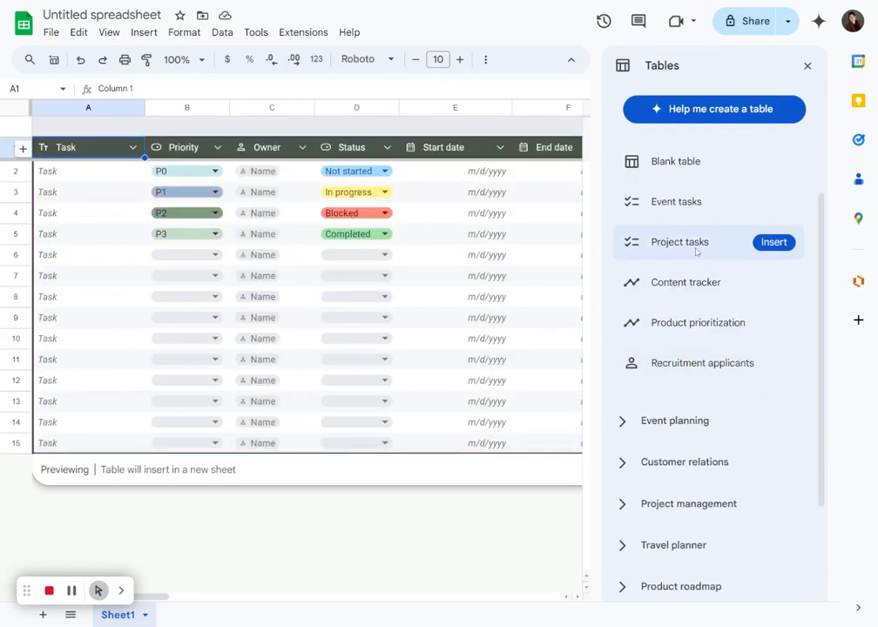
{"action": "scroll", "coordinate": [701, 307], "scroll_direction": "down", "scroll_amount": 2}
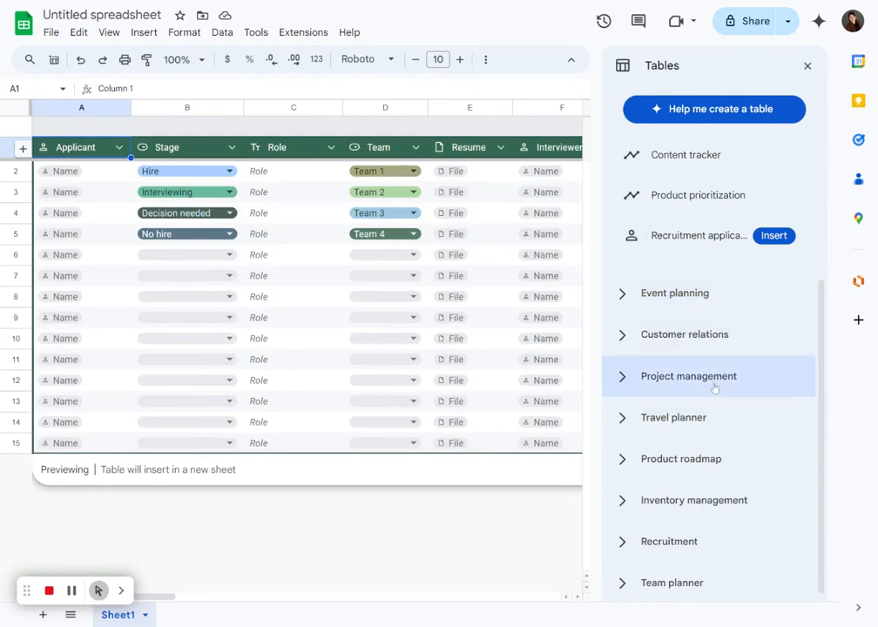
{"action": "scroll", "coordinate": [715, 388], "scroll_direction": "down", "scroll_amount": 1}
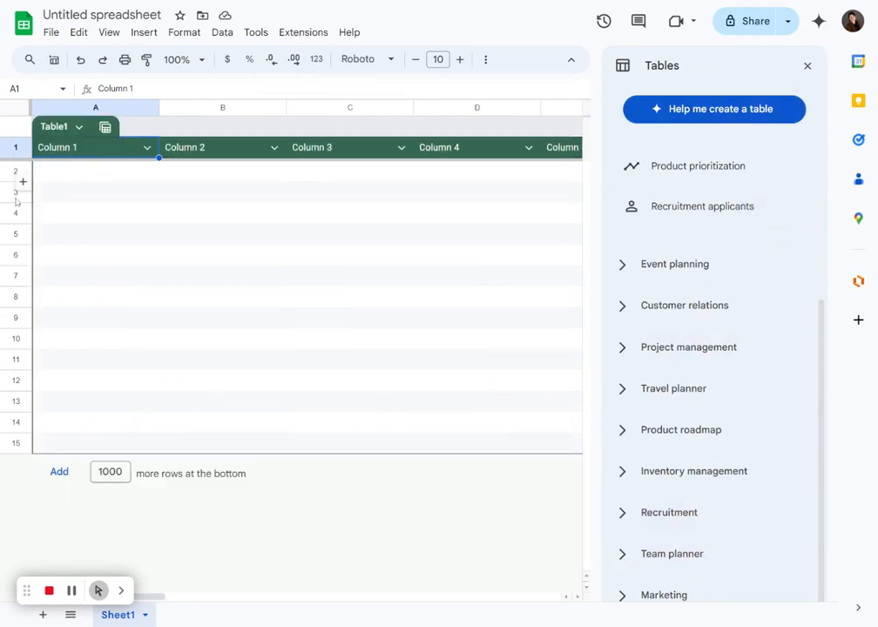
{"action": "left_click", "coordinate": [807, 67]}
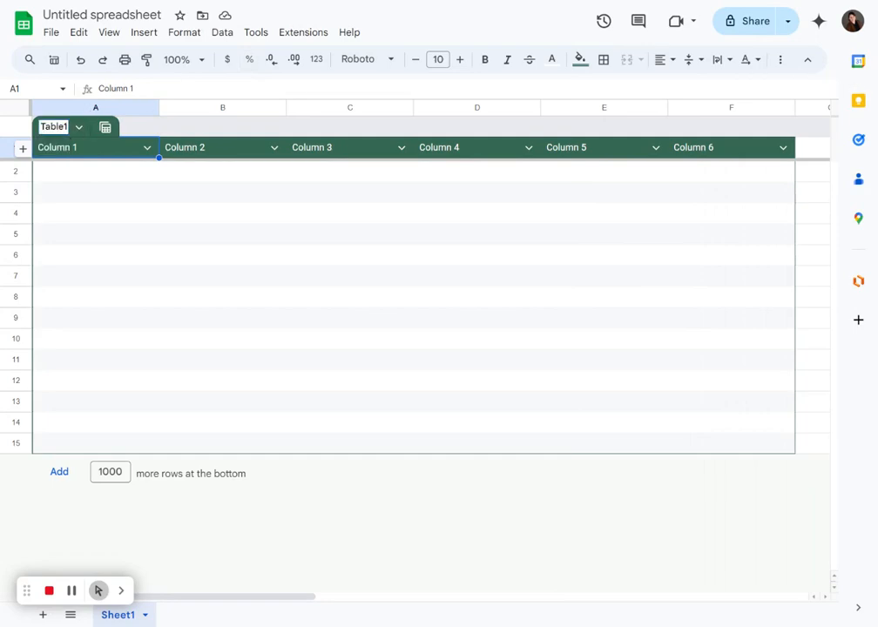
Step: Rename the table as Field Trips 2425
{"action": "left_click", "coordinate": [54, 127]}
{"action": "type", "text": "Fi"}
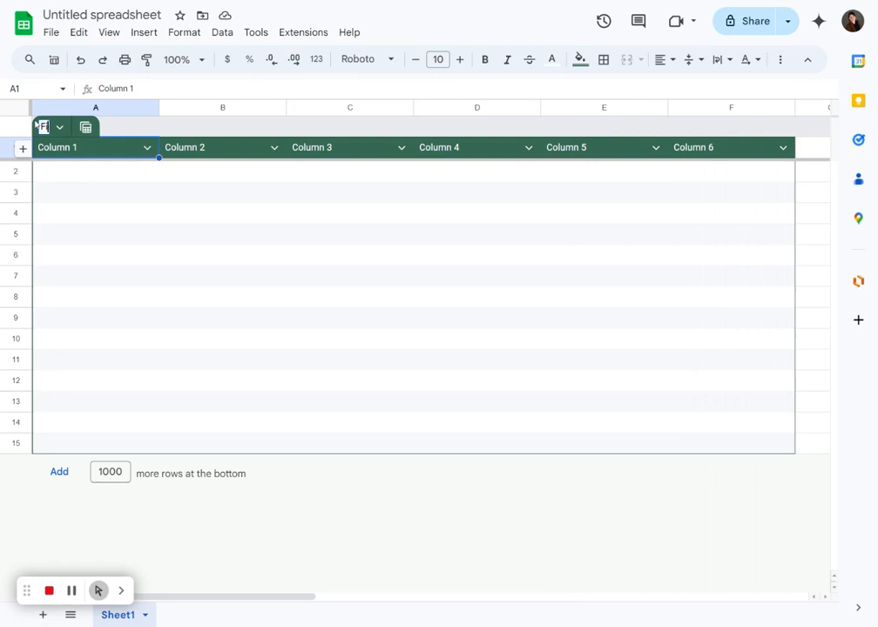
{"action": "type", "text": "eld Trips"}
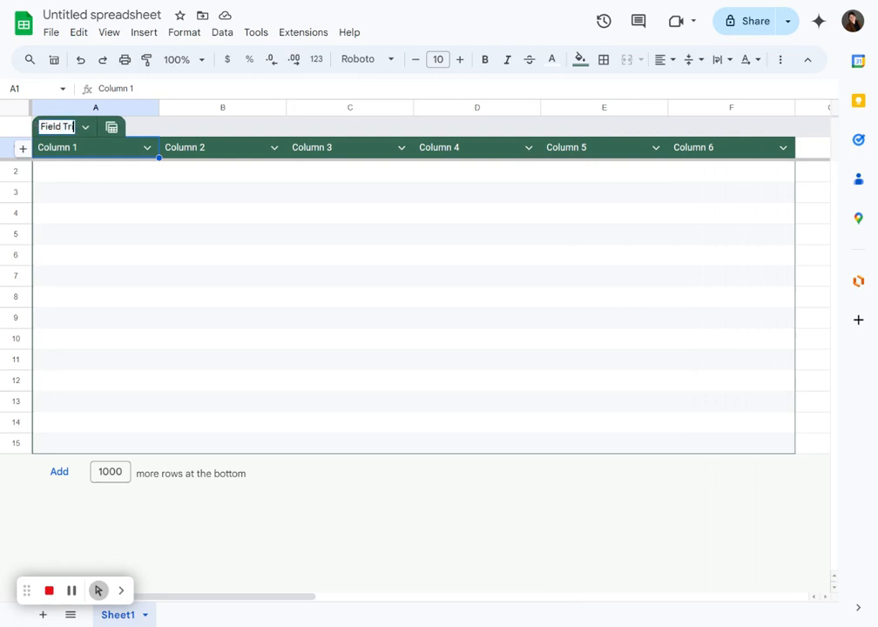
{"action": "type", "text": " 2425"}
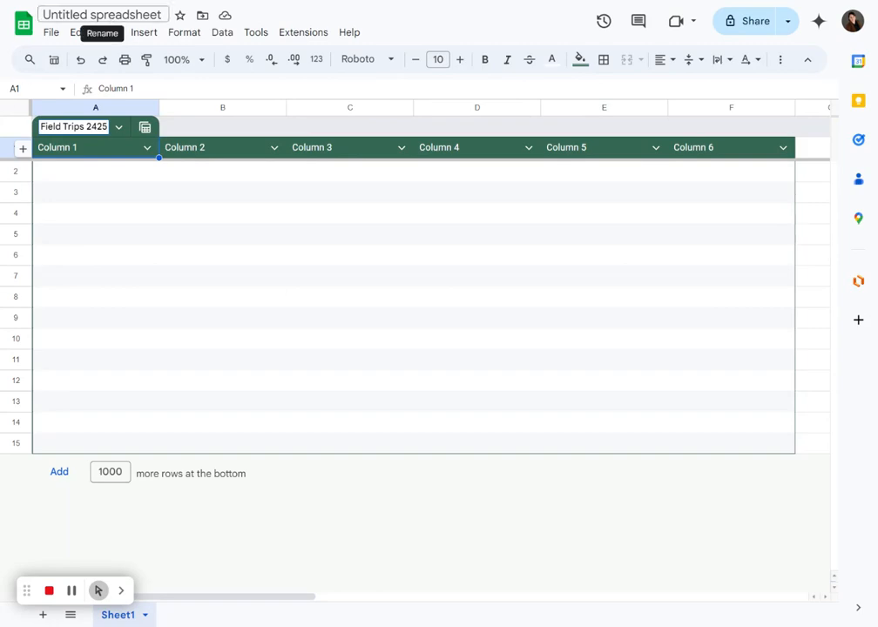
Step: Rename the spreadsheet file as Field Trips 24-25
{"action": "left_click_drag", "start_coordinate": [43, 15], "coordinate": [161, 15]}
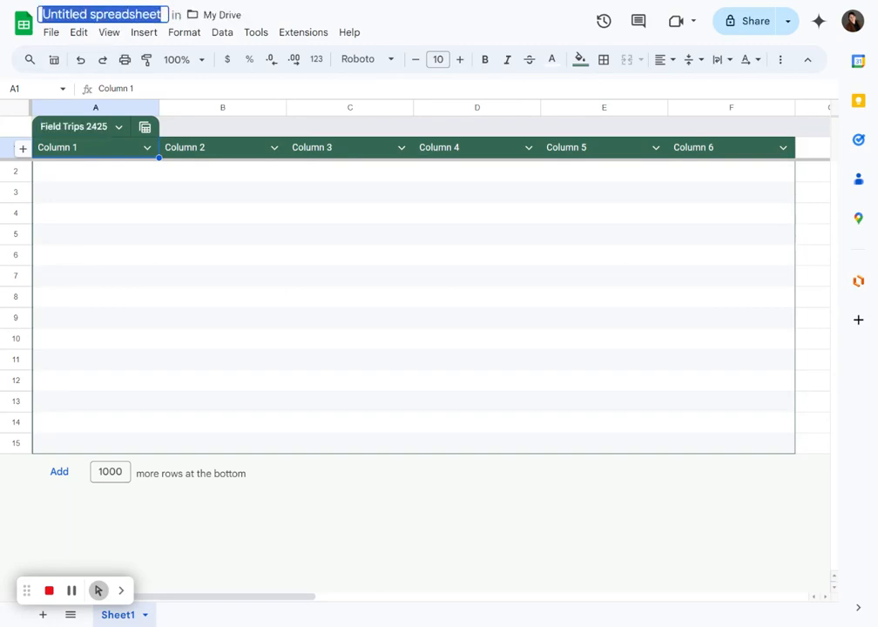
{"action": "type", "text": "Field"}
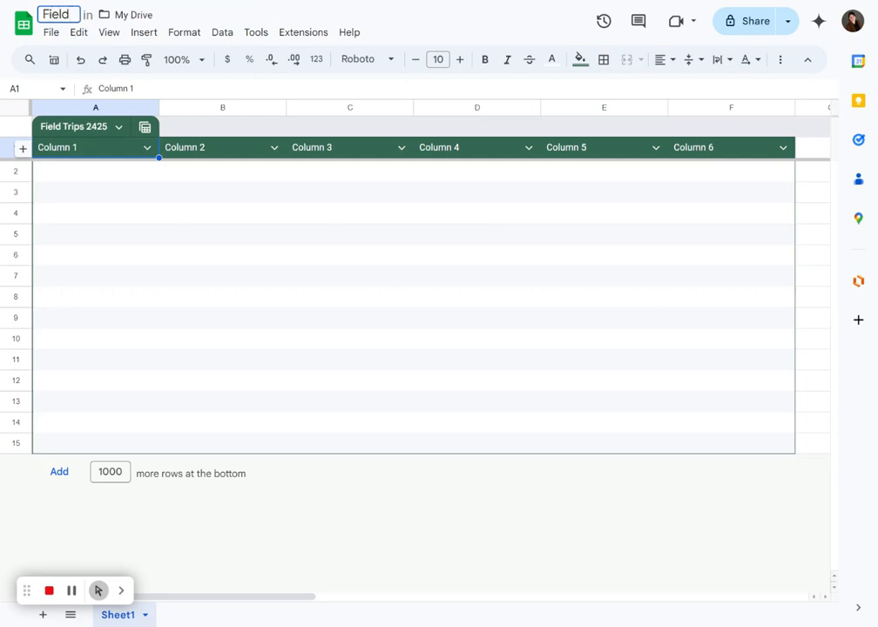
{"action": "type", "text": " Trips 24-25"}
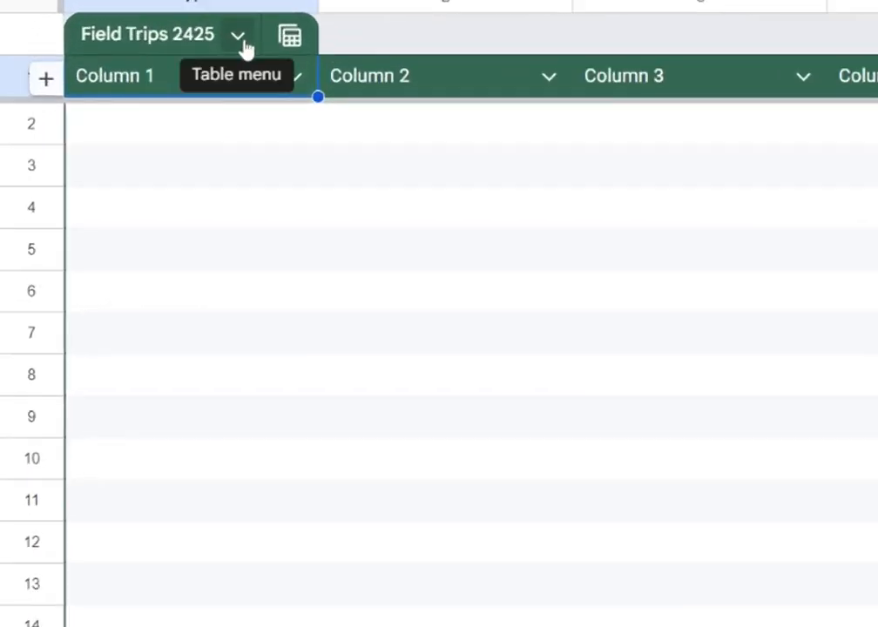
Step: Change the Field Trips table color from green to the preset blue-violet
{"action": "left_click", "coordinate": [238, 37]}
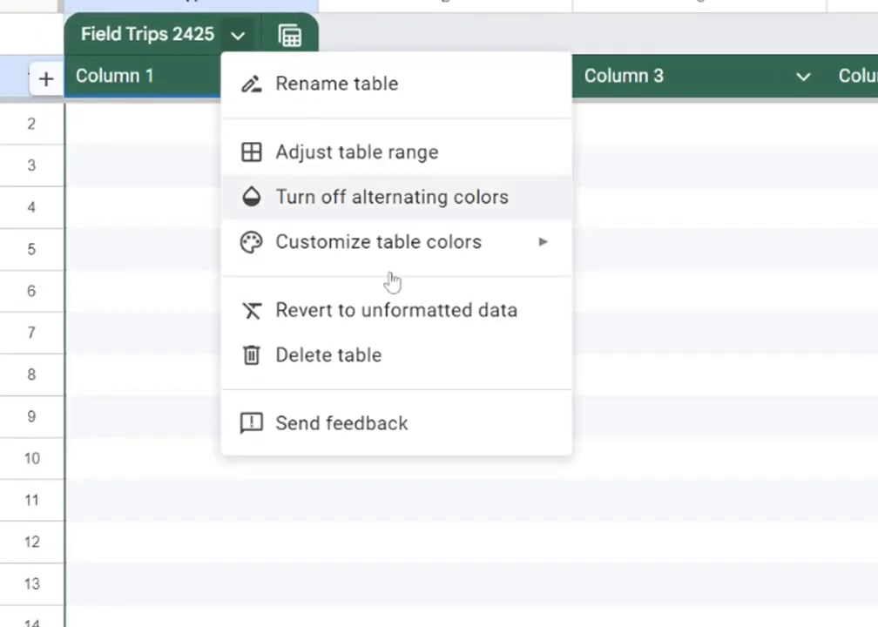
{"action": "mouse_move", "coordinate": [383, 257]}
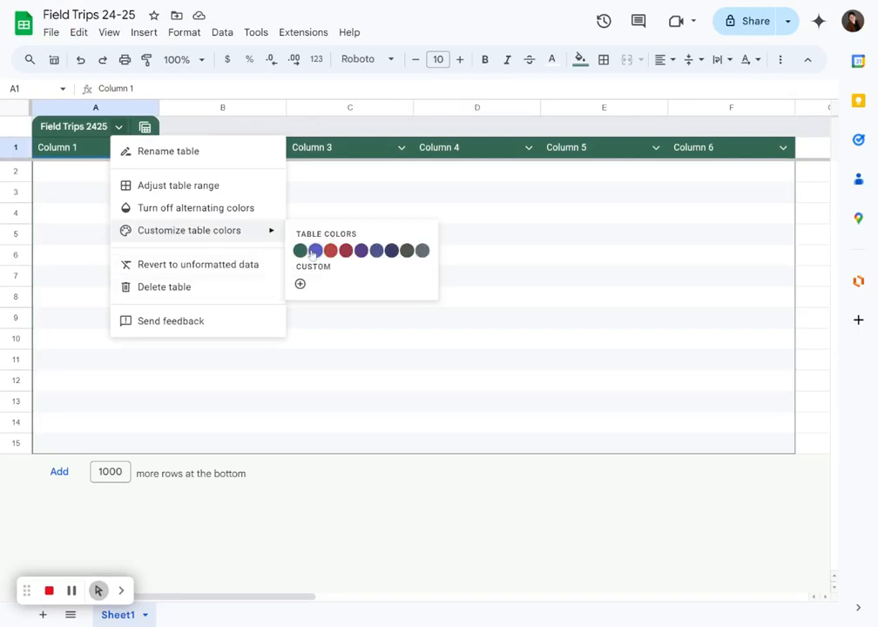
{"action": "left_click", "coordinate": [314, 251]}
Step: Give the Field Trips table a custom blue color, hex #4671e4
{"action": "left_click", "coordinate": [120, 128]}
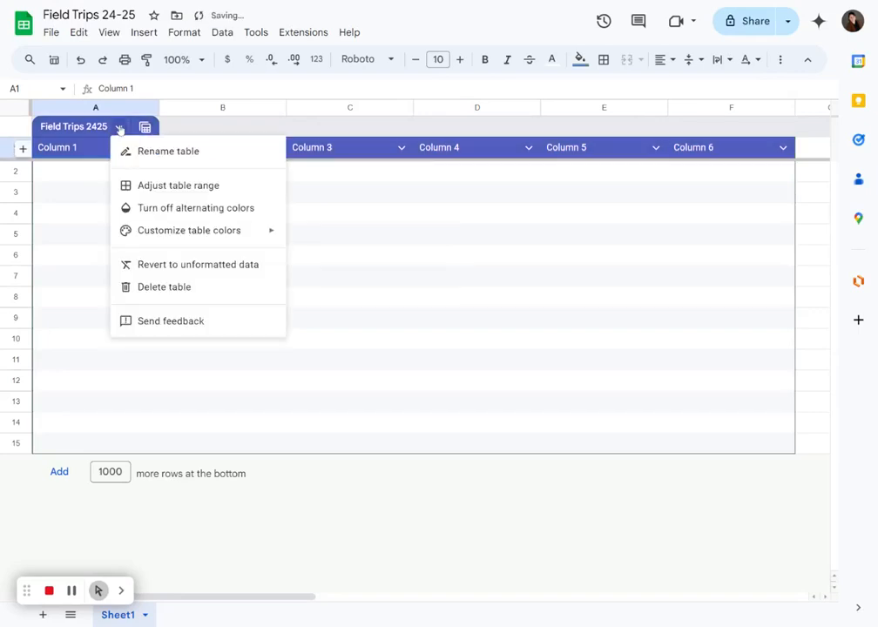
{"action": "mouse_move", "coordinate": [181, 230]}
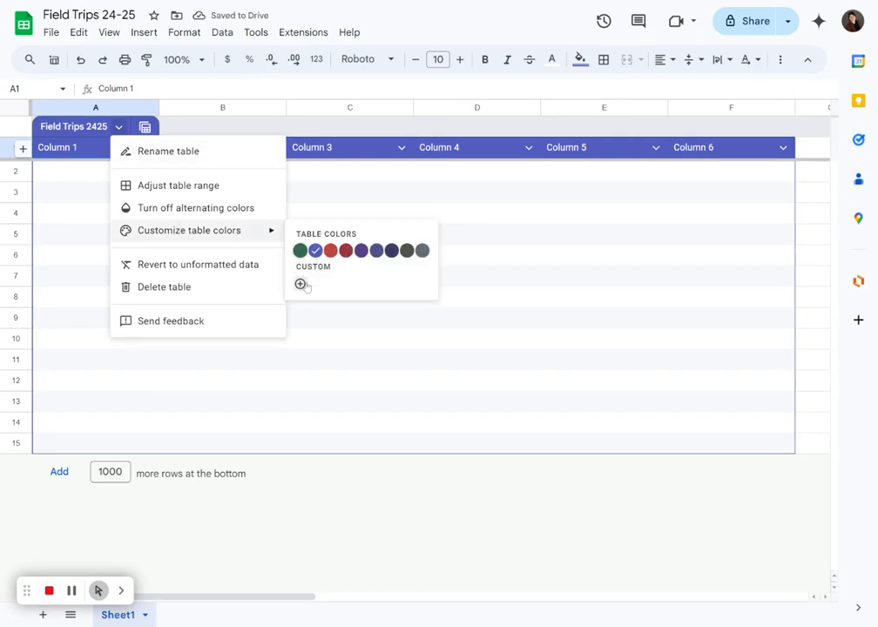
{"action": "left_click", "coordinate": [303, 285]}
{"action": "left_click", "coordinate": [476, 207]}
{"action": "left_click", "coordinate": [492, 325]}
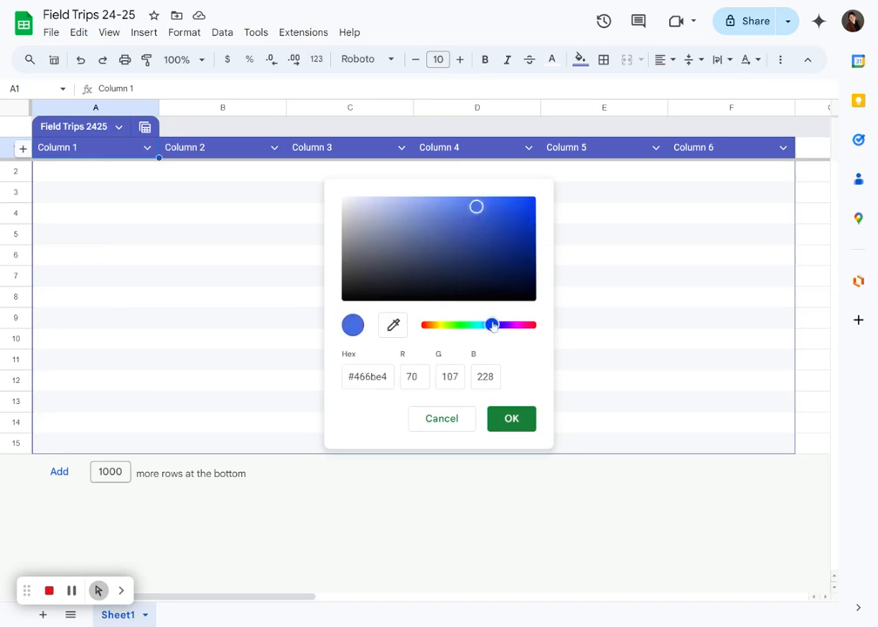
{"action": "left_click_drag", "start_coordinate": [493, 325], "coordinate": [491, 325]}
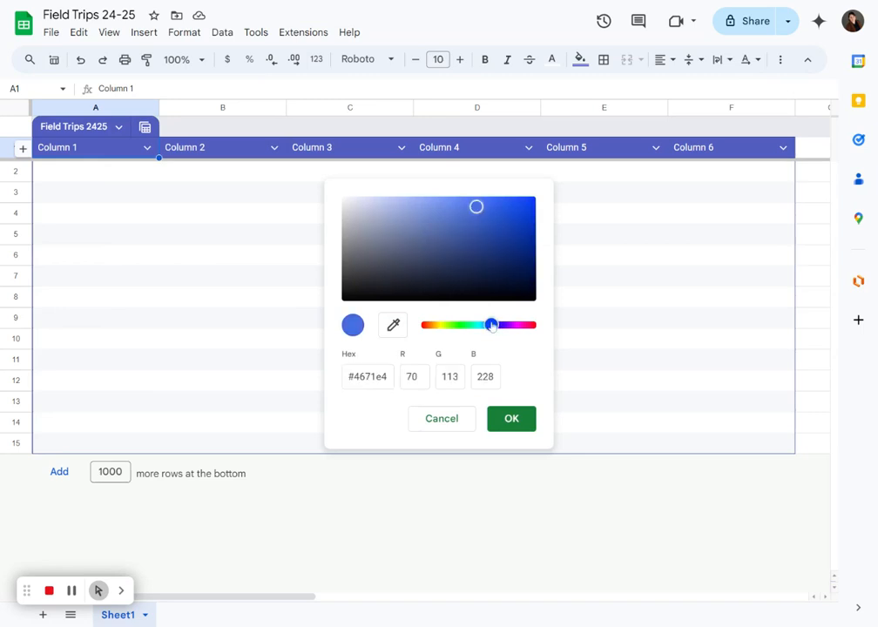
{"action": "left_click", "coordinate": [511, 420]}
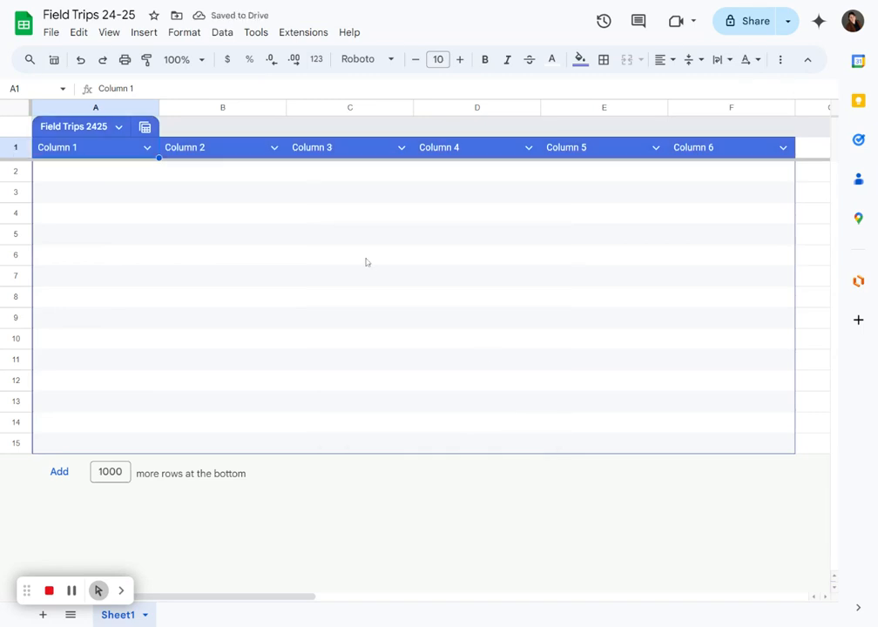
Step: Set the first table column's type to Date and rename its header as Date
{"action": "left_click", "coordinate": [148, 147]}
{"action": "mouse_move", "coordinate": [252, 174]}
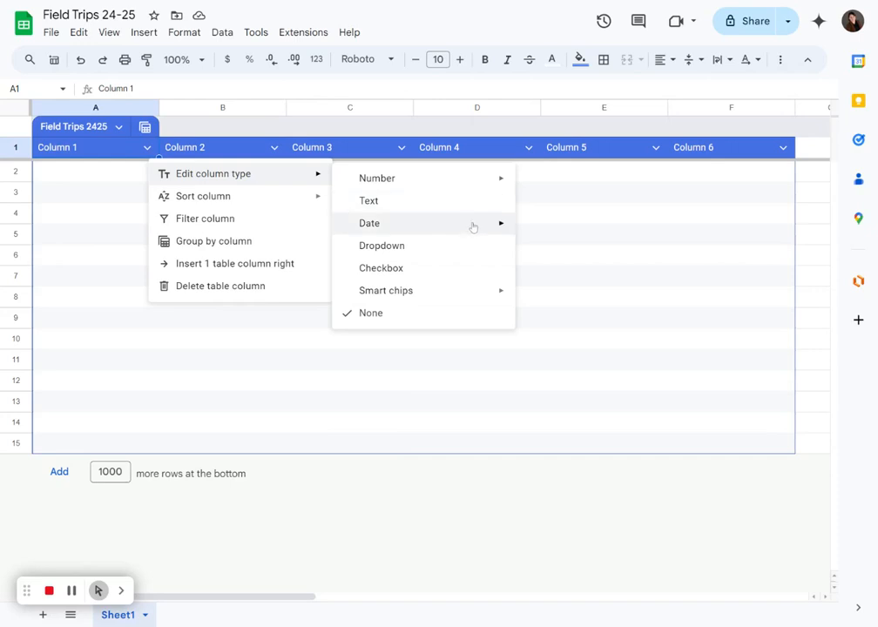
{"action": "mouse_move", "coordinate": [472, 225]}
{"action": "double_click", "coordinate": [88, 152]}
{"action": "key", "text": "ctrl+a"}
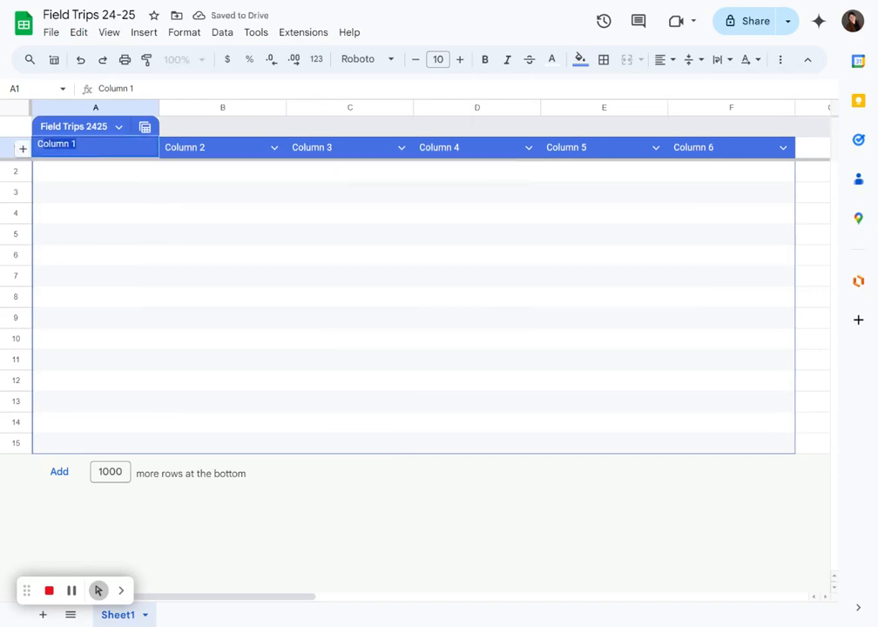
{"action": "type", "text": "Date"}
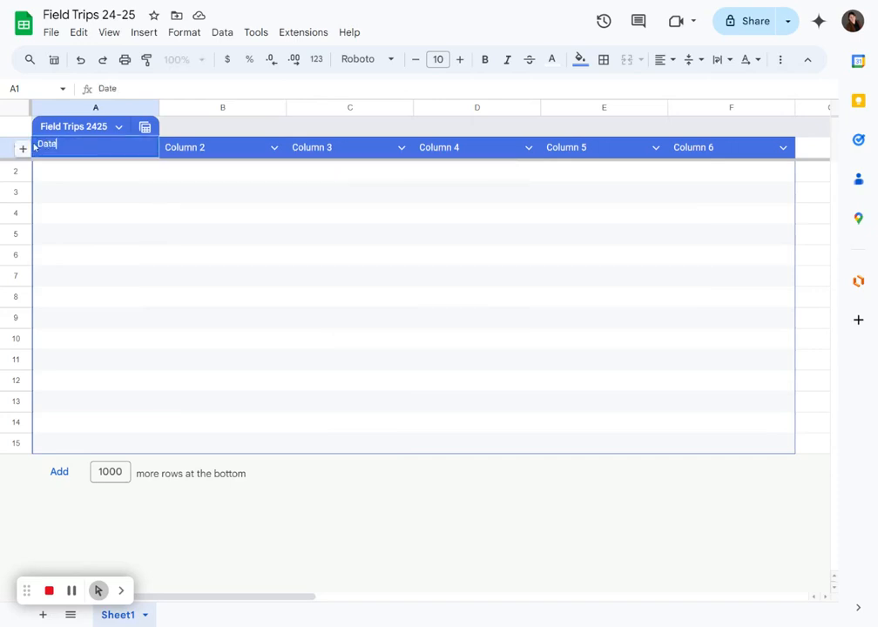
{"action": "left_click", "coordinate": [251, 179]}
Step: Choose 9/16/2024 for cell A2 and 9/23/2024 for cell A3 from the calendar
{"action": "double_click", "coordinate": [67, 169]}
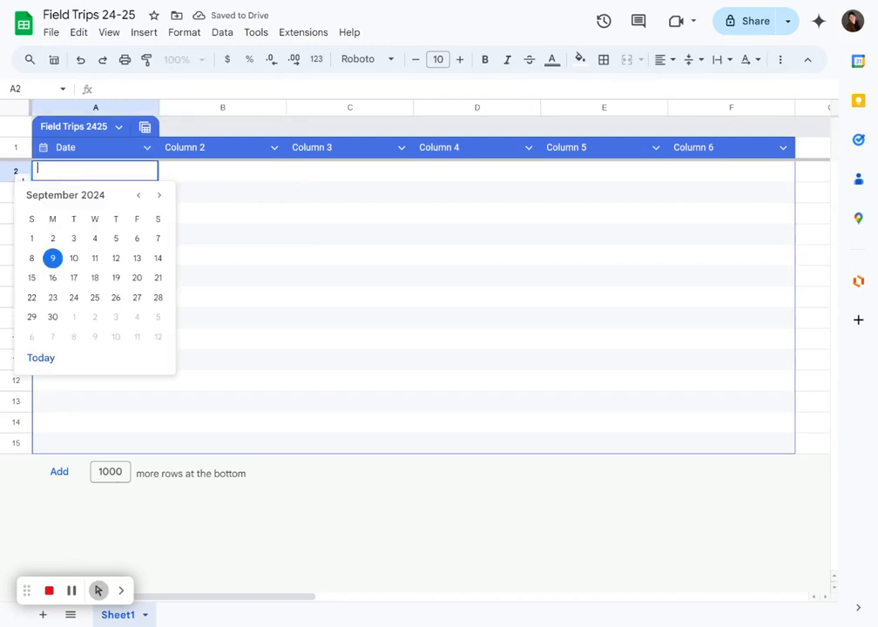
{"action": "left_click", "coordinate": [52, 277]}
{"action": "left_click", "coordinate": [125, 198]}
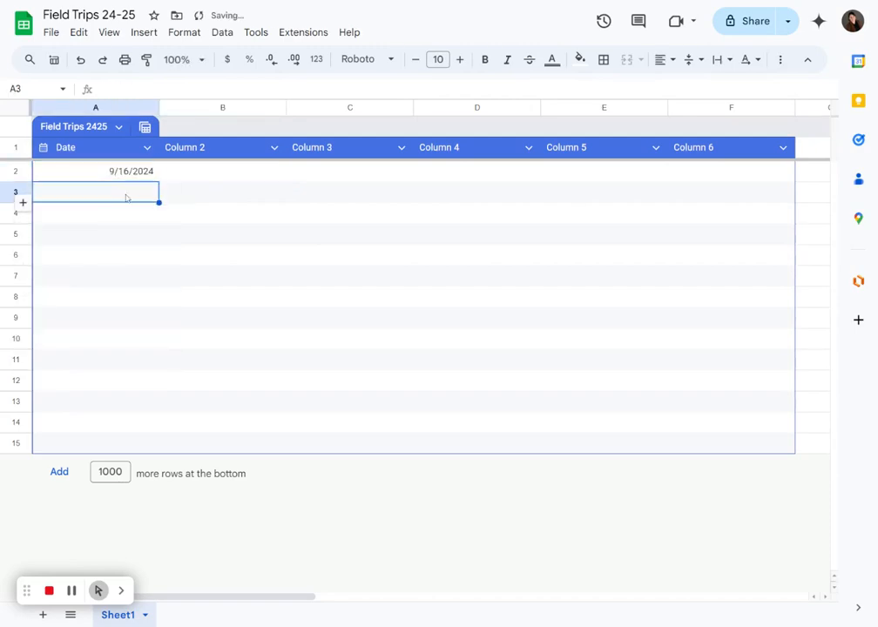
{"action": "double_click", "coordinate": [125, 197]}
{"action": "left_click", "coordinate": [53, 317]}
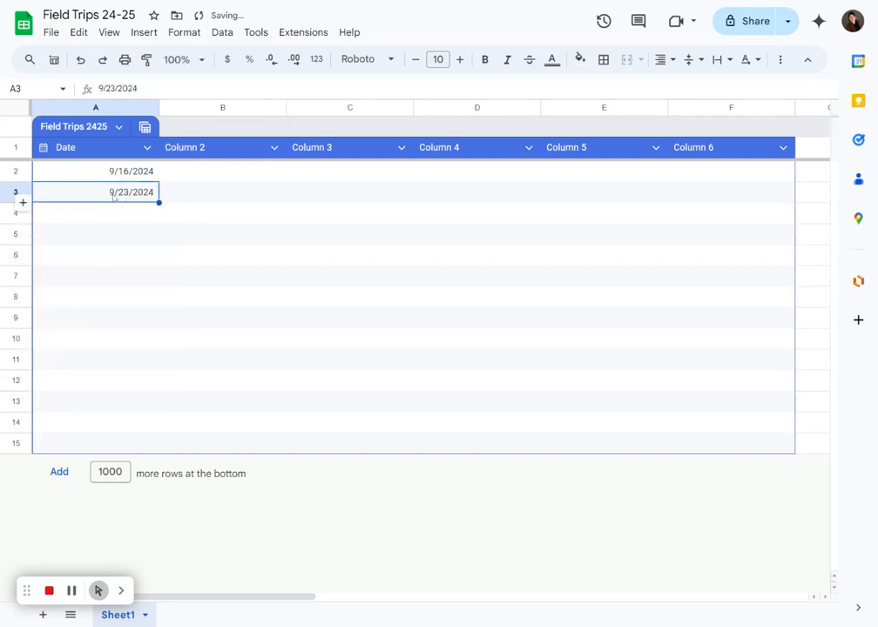
Step: Clear the two sample dates from cells A3 and A2 in the Date column
{"action": "double_click", "coordinate": [107, 196]}
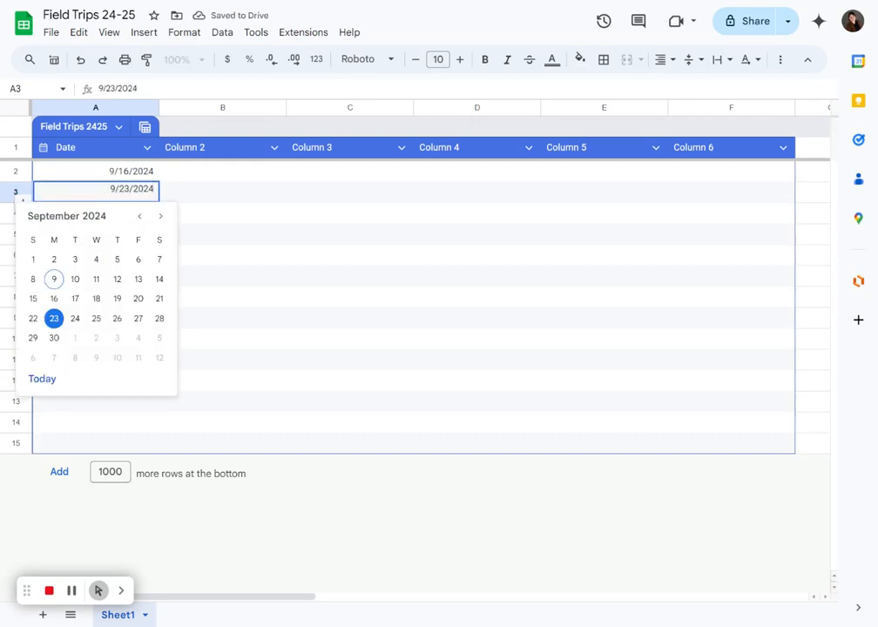
{"action": "key", "text": "Escape"}
{"action": "key", "text": "Delete"}
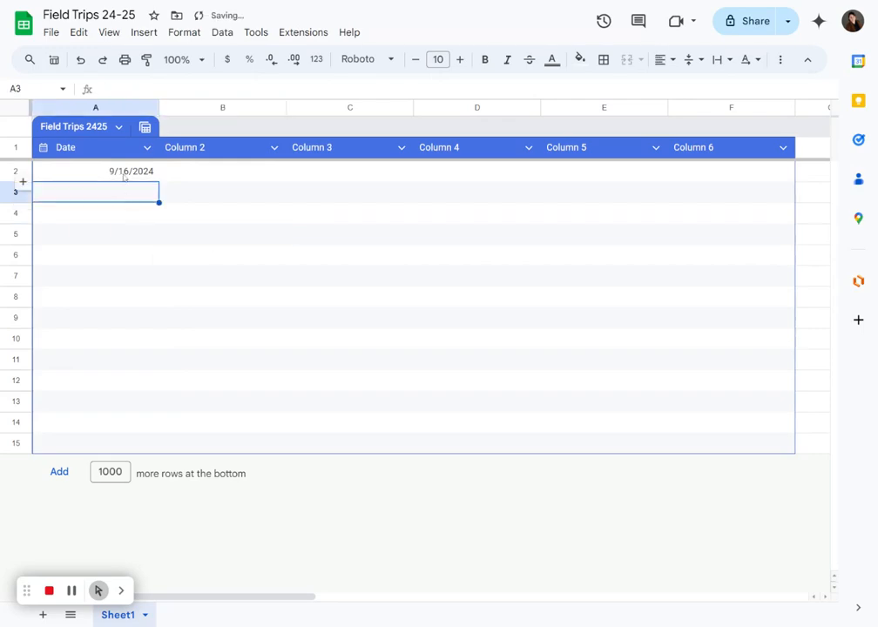
{"action": "left_click", "coordinate": [123, 173]}
{"action": "key", "text": "Delete"}
Step: Rename the header of the second table column as Location
{"action": "double_click", "coordinate": [206, 155]}
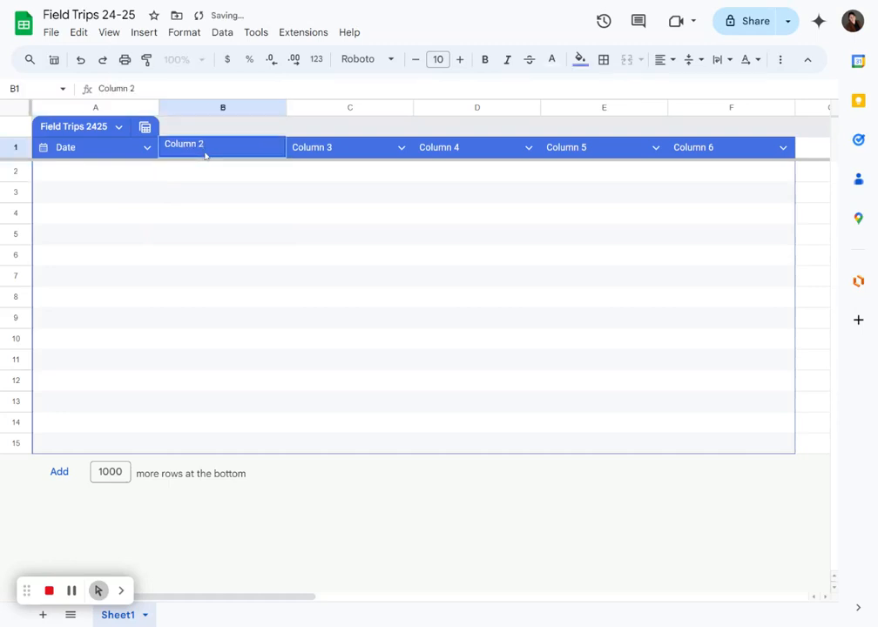
{"action": "left_click_drag", "start_coordinate": [206, 152], "coordinate": [150, 145]}
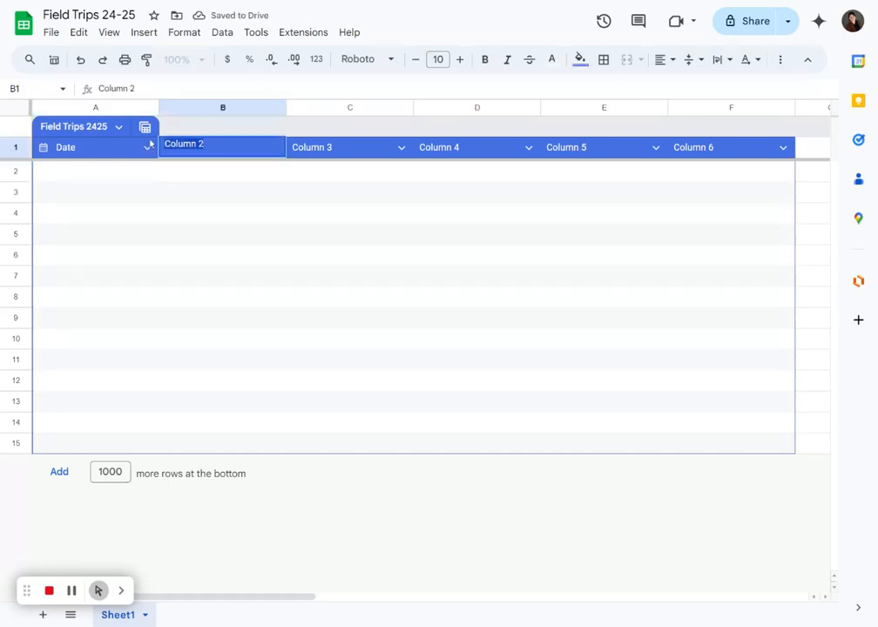
{"action": "type", "text": "Location"}
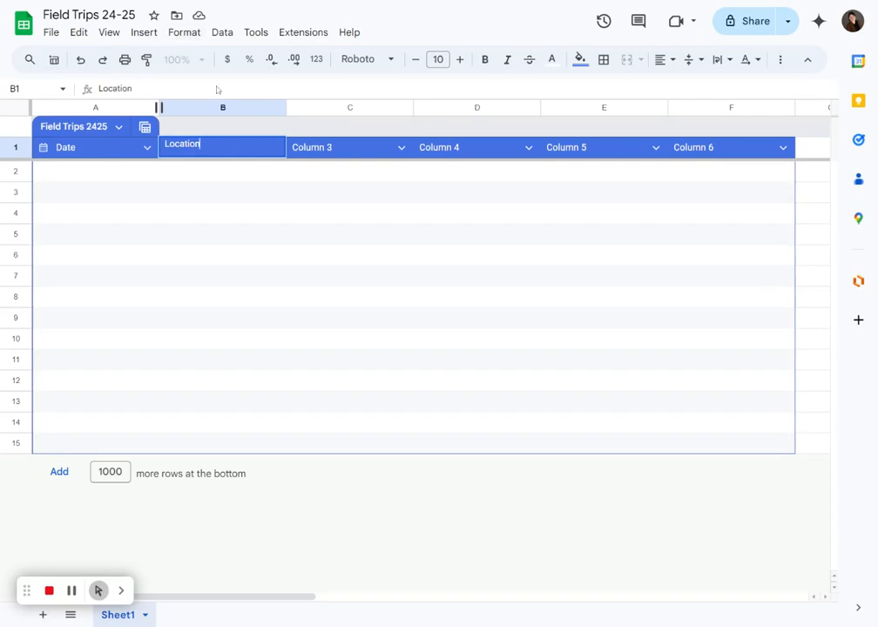
{"action": "left_click", "coordinate": [209, 175]}
Step: Set the Location column's type to the Place smart chip
{"action": "left_click", "coordinate": [274, 147]}
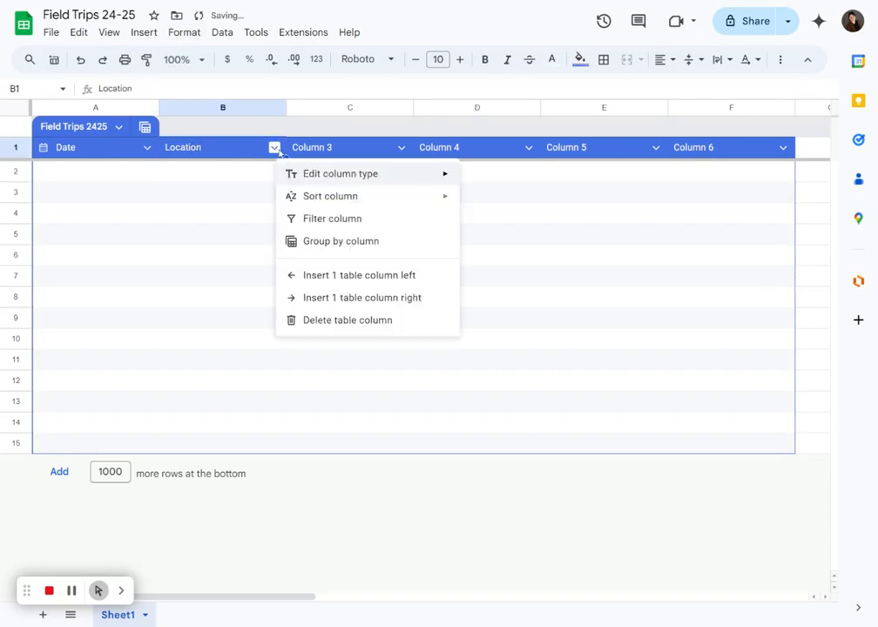
{"action": "mouse_move", "coordinate": [348, 179]}
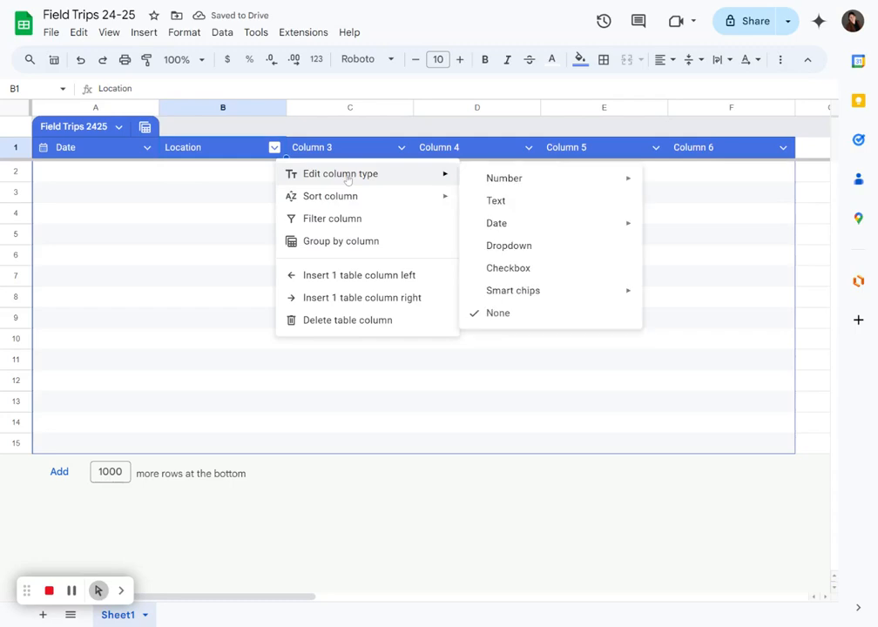
{"action": "mouse_move", "coordinate": [554, 290]}
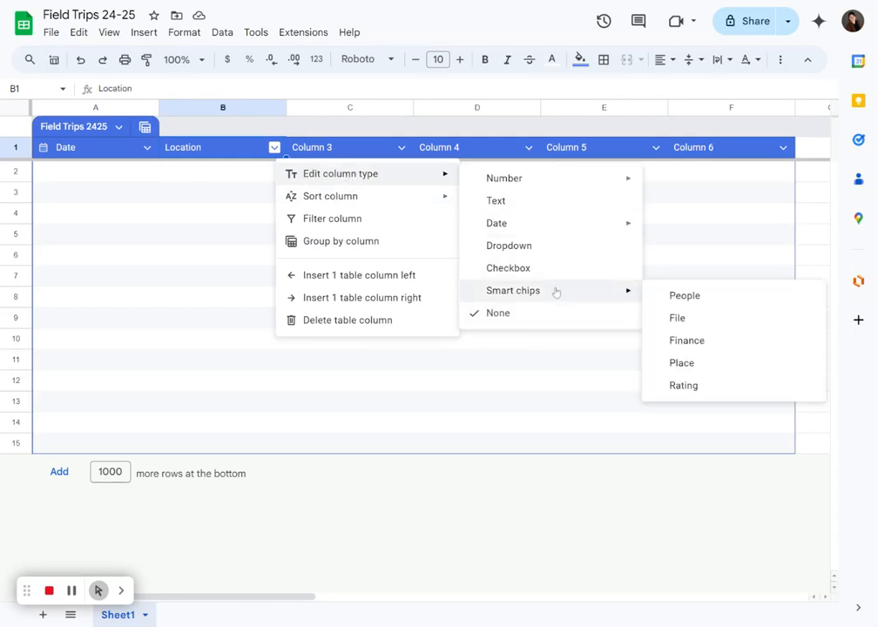
{"action": "left_click", "coordinate": [680, 362]}
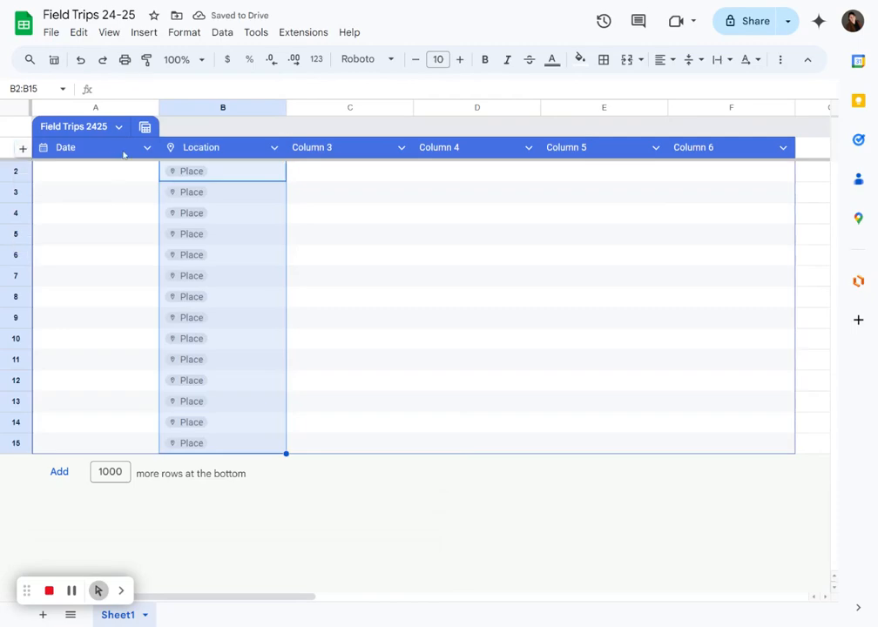
{"action": "left_click", "coordinate": [296, 192]}
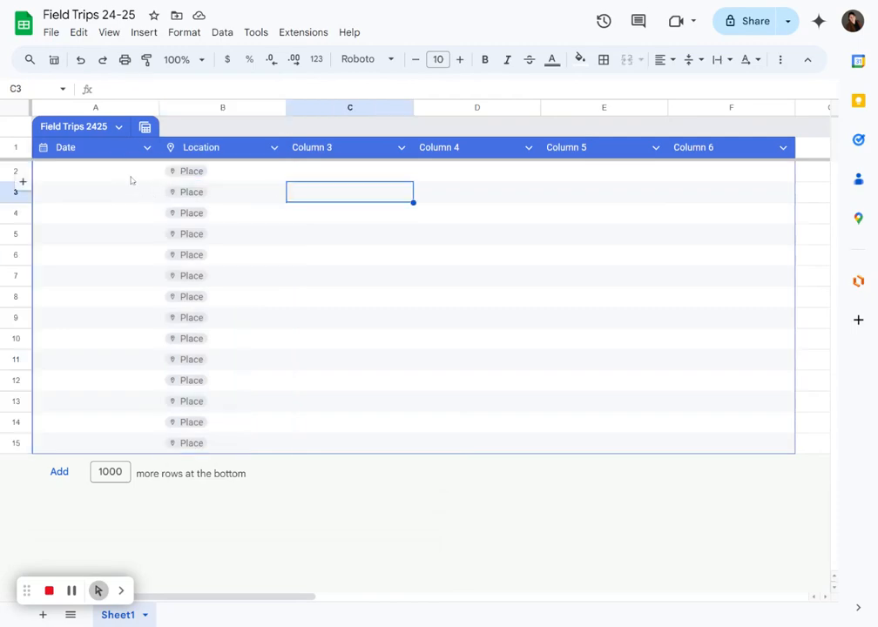
Step: Search places for louisville in cell B2 and insert the Louisville Zoo place chip
{"action": "left_click", "coordinate": [191, 172]}
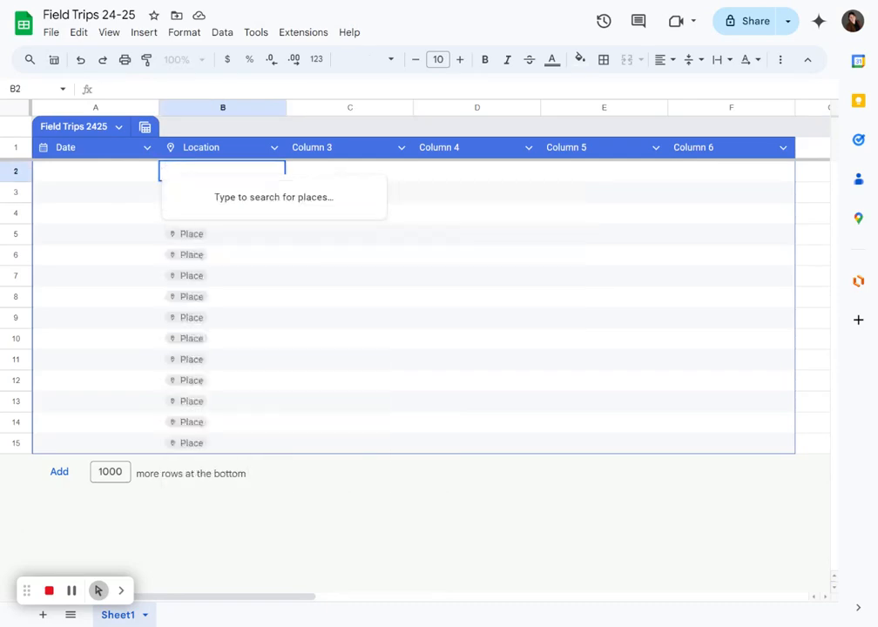
{"action": "type", "text": "loui"}
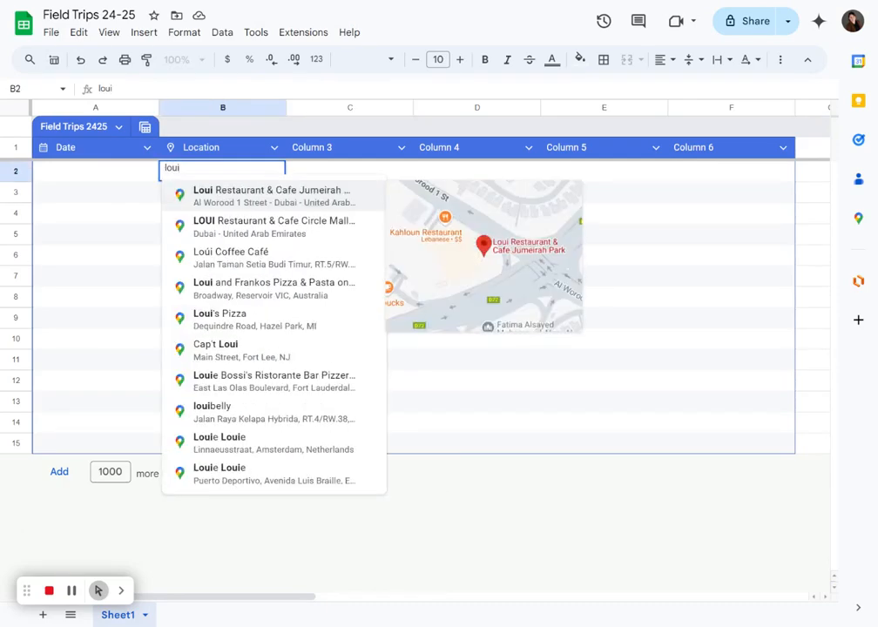
{"action": "type", "text": "svill"}
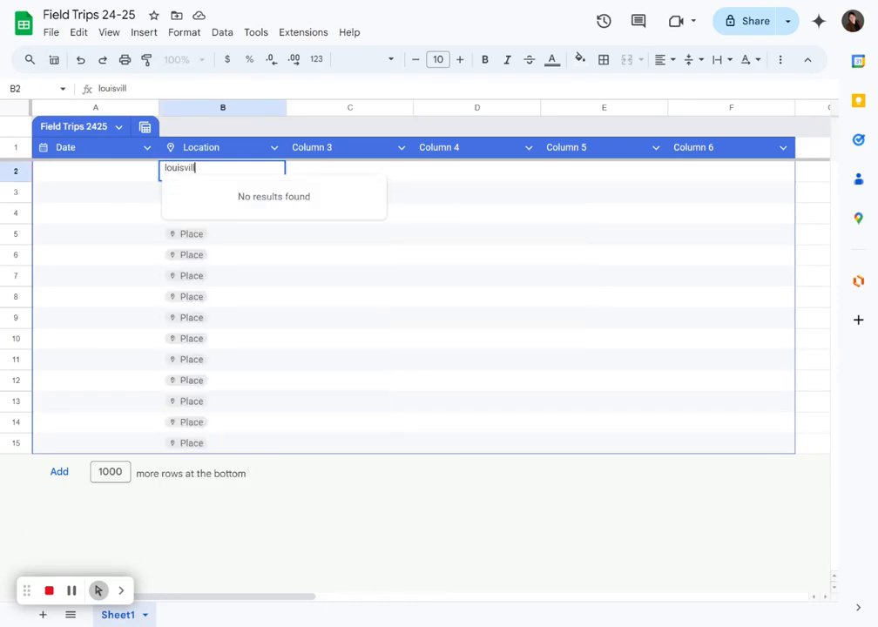
{"action": "type", "text": "w"}
{"action": "type", "text": "e"}
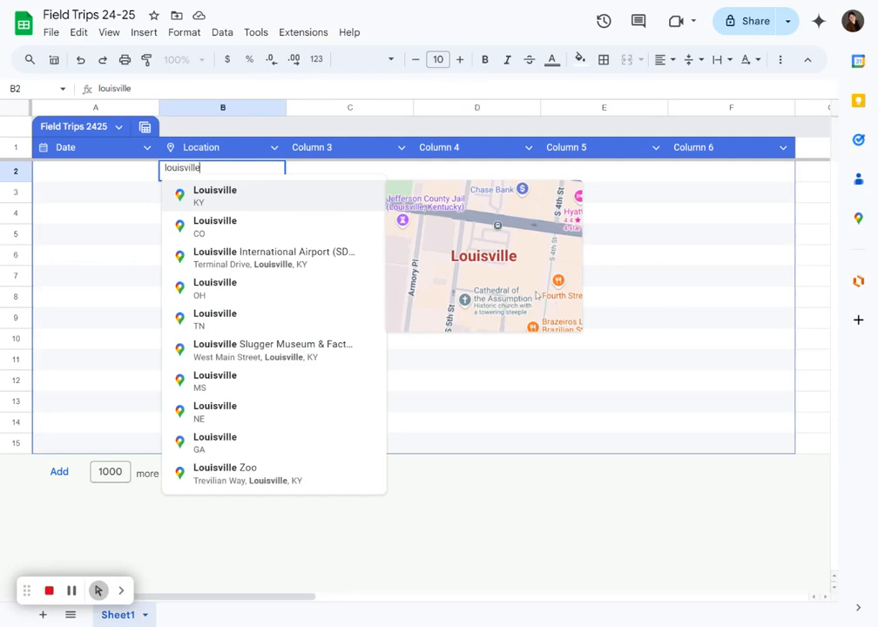
{"action": "left_click", "coordinate": [252, 475]}
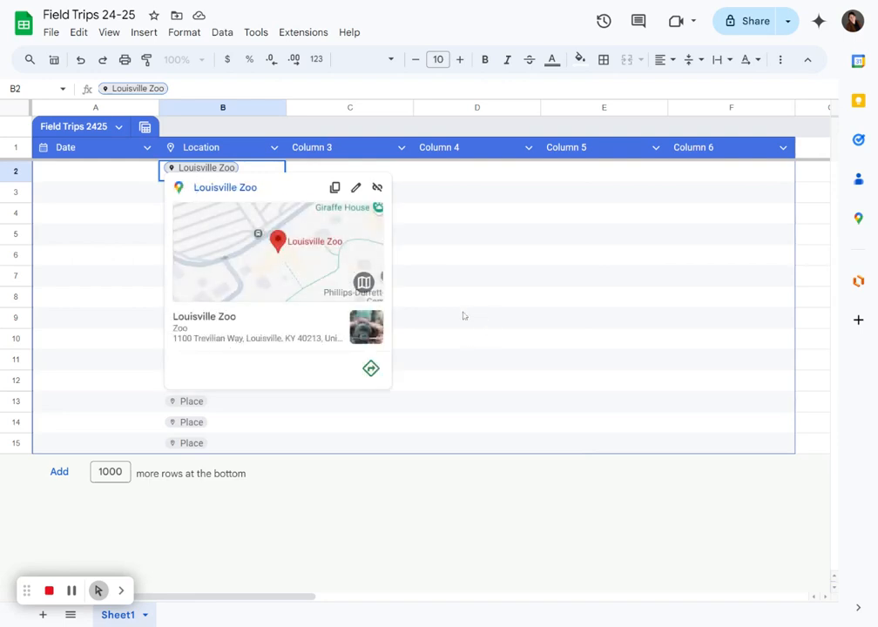
Step: Choose 10/14/2024 from the calendar as the date in cell A2
{"action": "key", "text": "shift+Tab"}
{"action": "key", "text": "Return"}
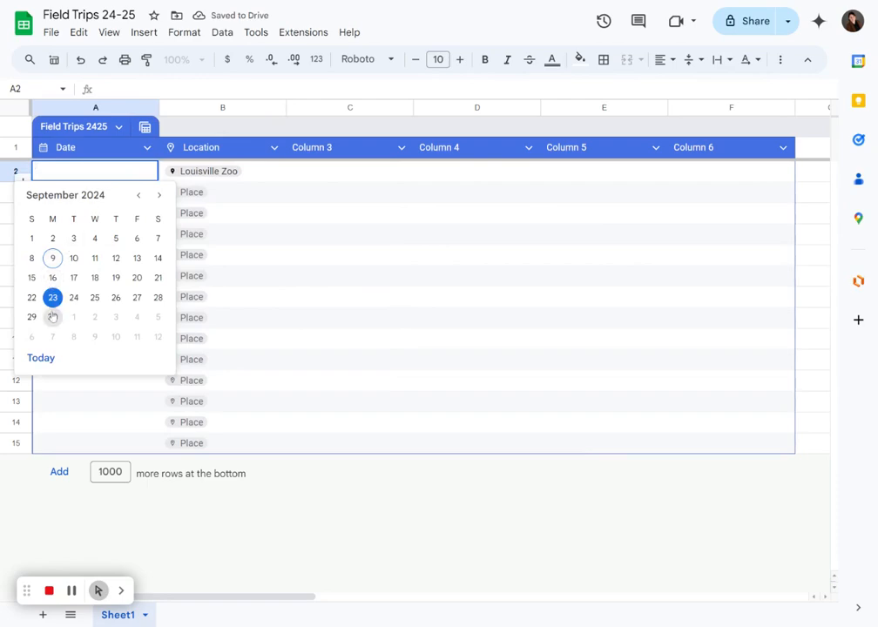
{"action": "left_click", "coordinate": [158, 195]}
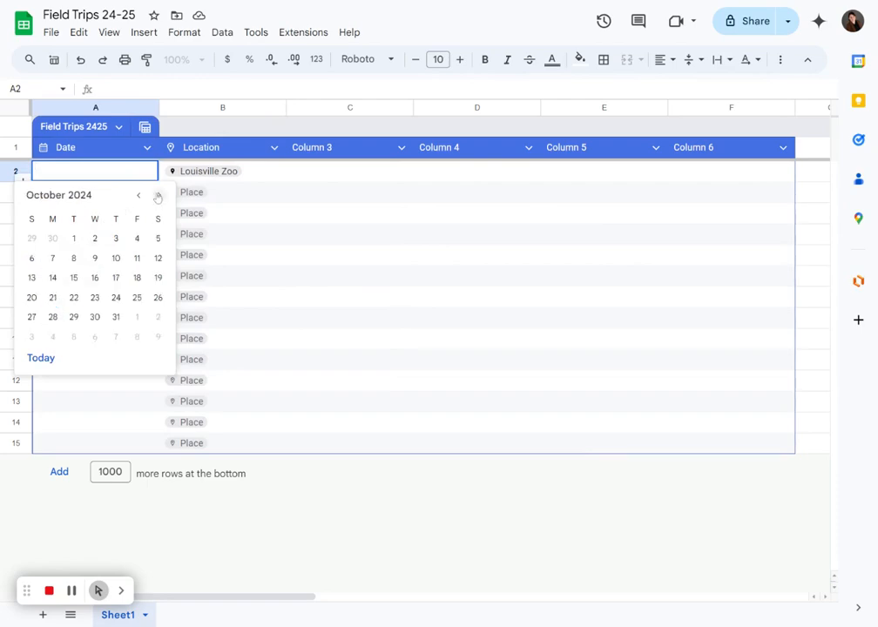
{"action": "left_click", "coordinate": [52, 277]}
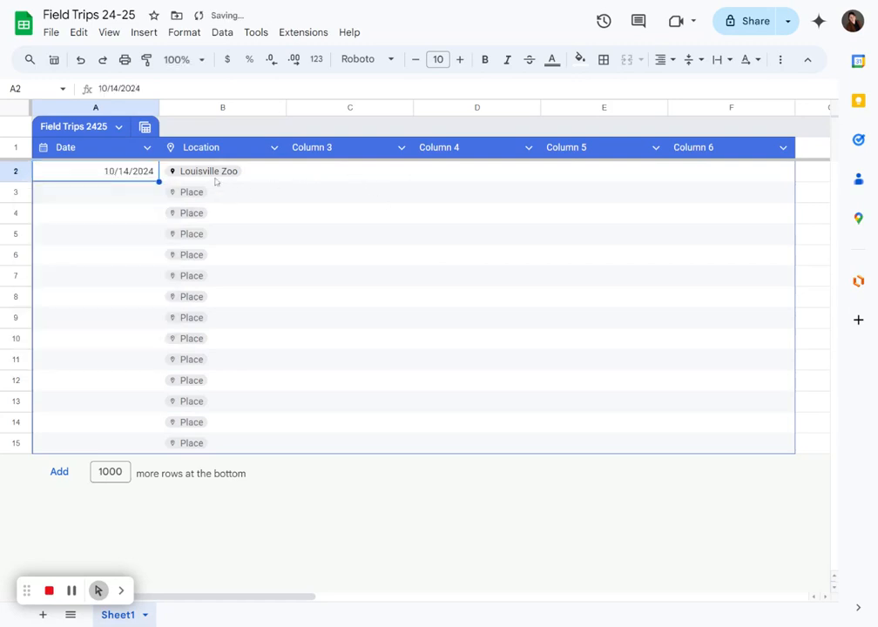
Step: Set the column type of Column 3 to Dropdown
{"action": "left_click", "coordinate": [323, 171]}
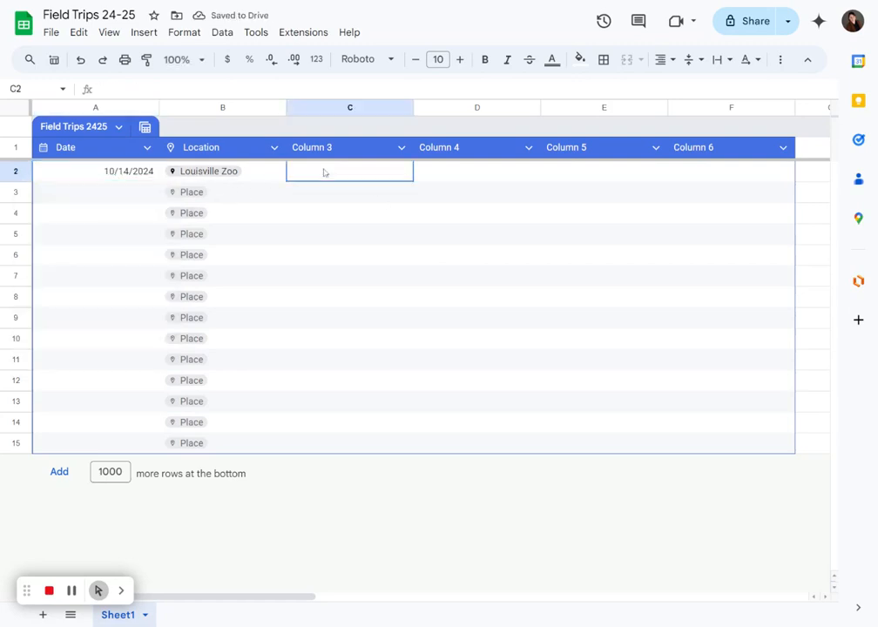
{"action": "left_click", "coordinate": [401, 149]}
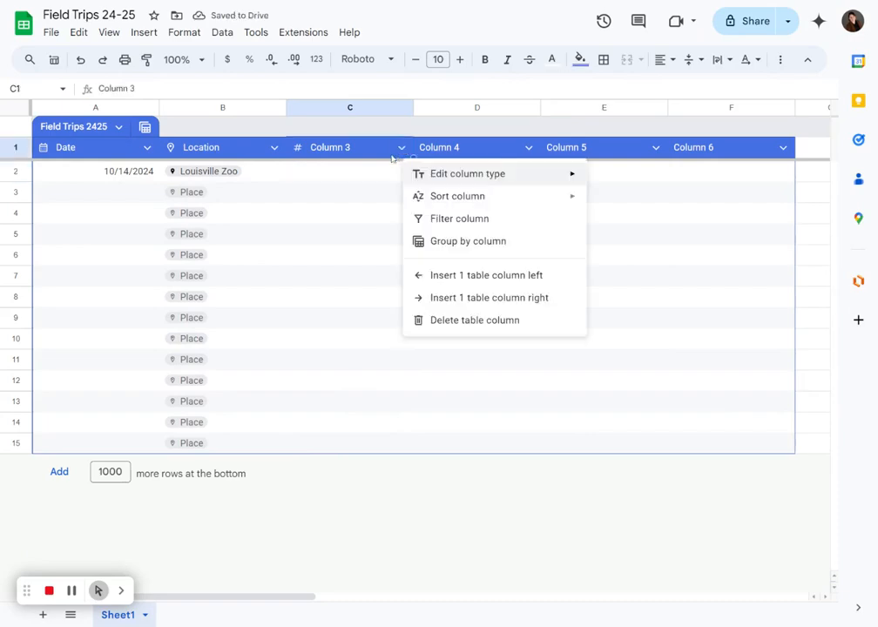
{"action": "mouse_move", "coordinate": [514, 176]}
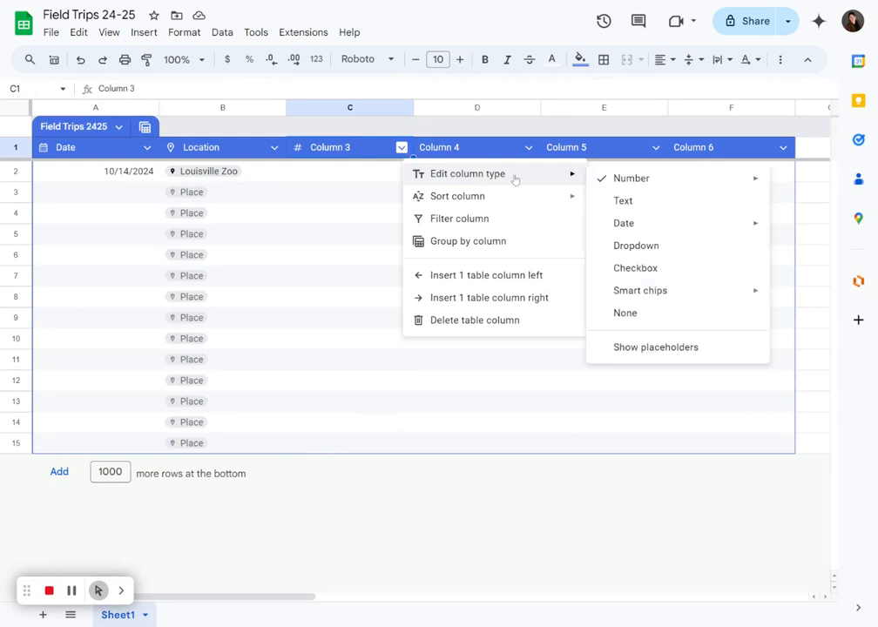
{"action": "left_click", "coordinate": [634, 247]}
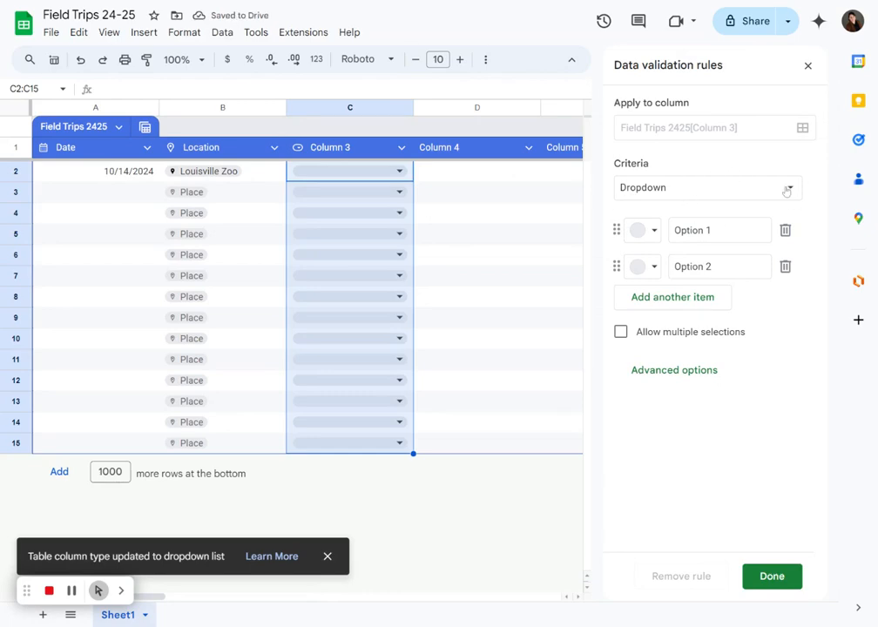
Step: Enter 6, 7 and 8 as dropdown items, coloring item 7 light red and item 8 light orange
{"action": "left_click", "coordinate": [653, 231]}
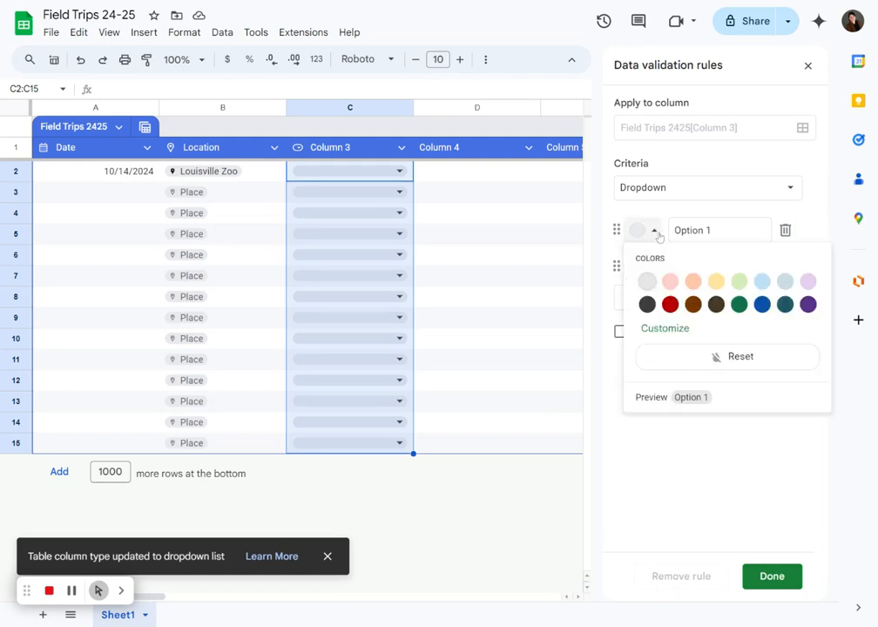
{"action": "left_click", "coordinate": [689, 230]}
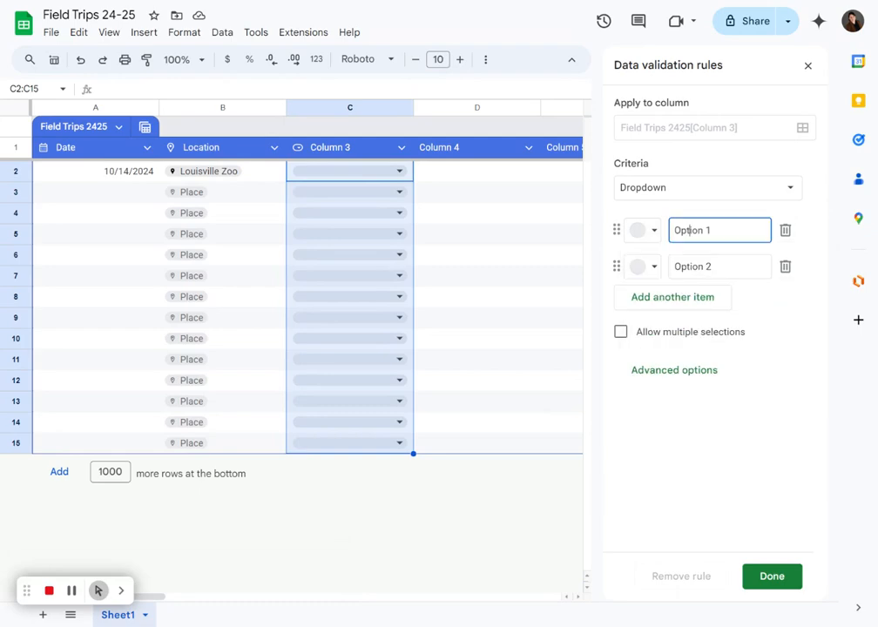
{"action": "left_click_drag", "start_coordinate": [704, 230], "coordinate": [636, 230]}
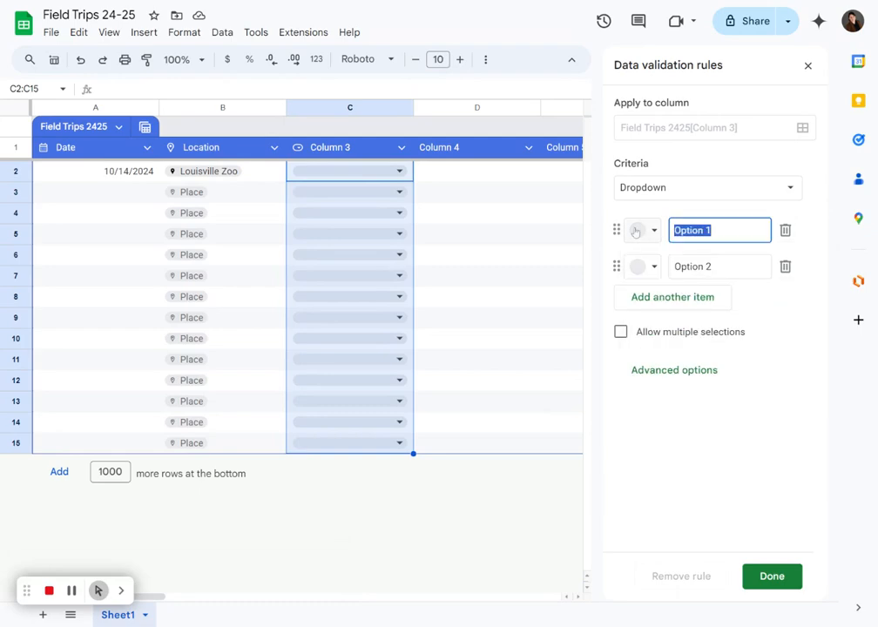
{"action": "type", "text": "6"}
{"action": "key", "text": "Return"}
{"action": "type", "text": "7"}
{"action": "key", "text": "Return"}
{"action": "type", "text": "8"}
{"action": "left_click", "coordinate": [649, 303]}
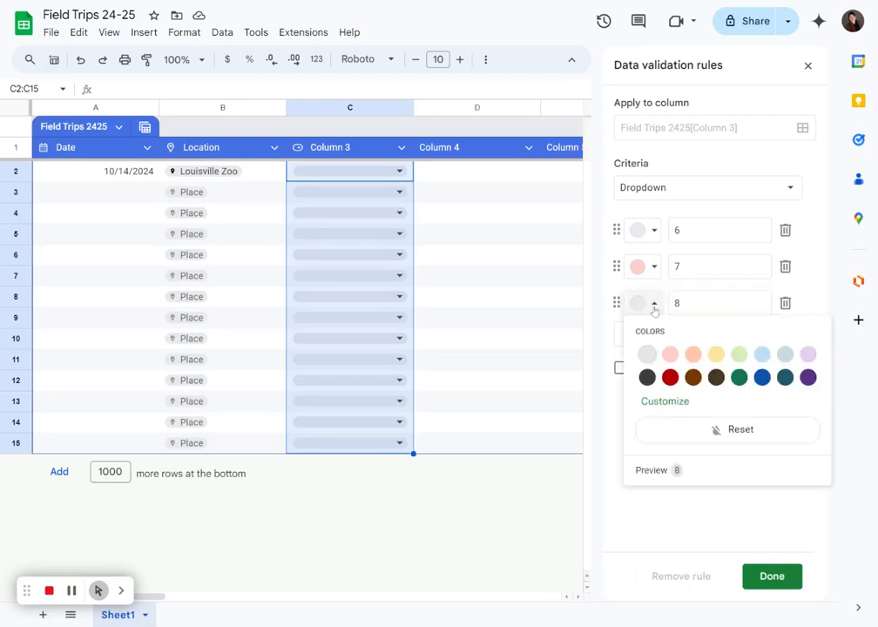
{"action": "left_click", "coordinate": [693, 353]}
Step: Add dropdown items 9 in light yellow, 10 in light green and 11 in light blue
{"action": "left_click", "coordinate": [696, 333]}
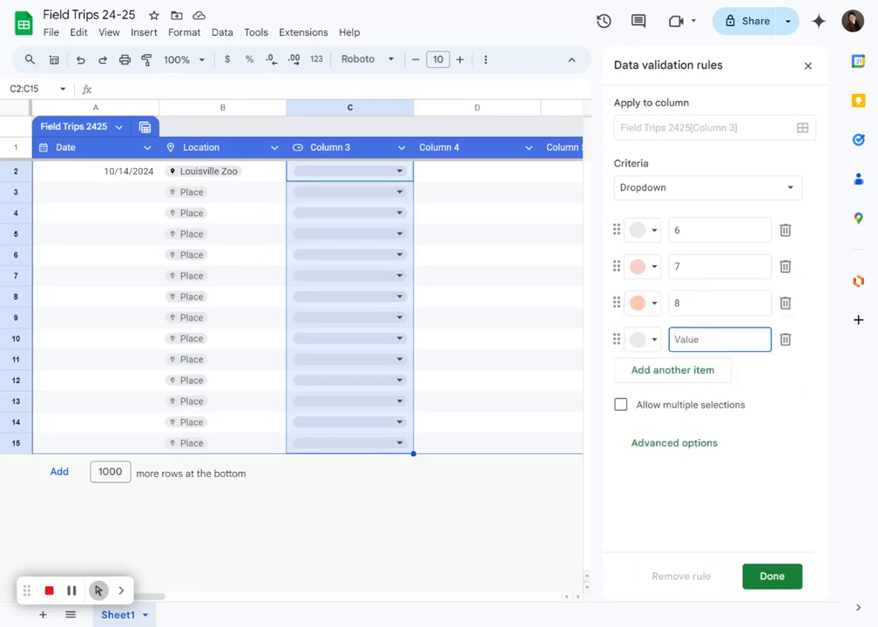
{"action": "type", "text": "9"}
{"action": "left_click", "coordinate": [659, 348]}
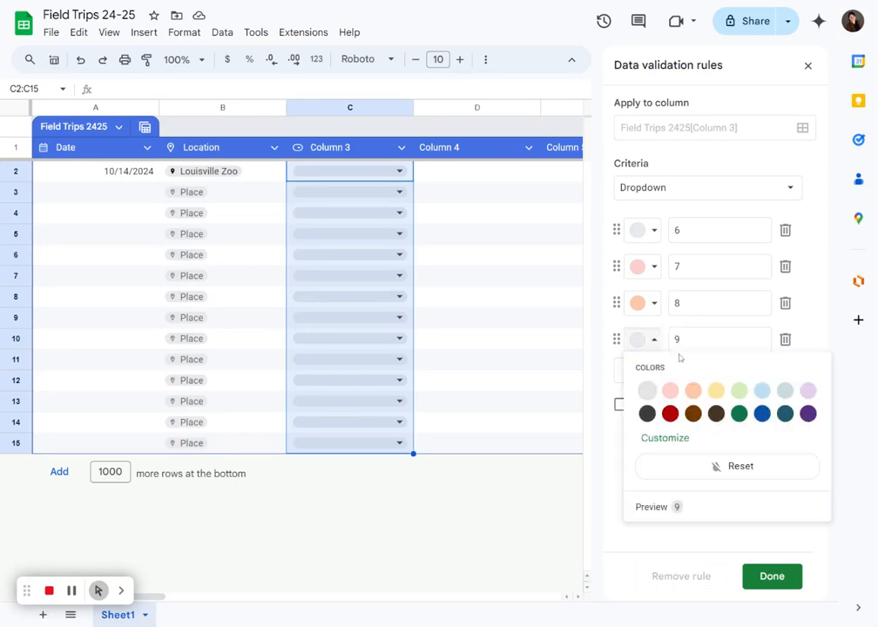
{"action": "left_click", "coordinate": [736, 389]}
{"action": "left_click", "coordinate": [661, 369]}
{"action": "type", "text": "10"}
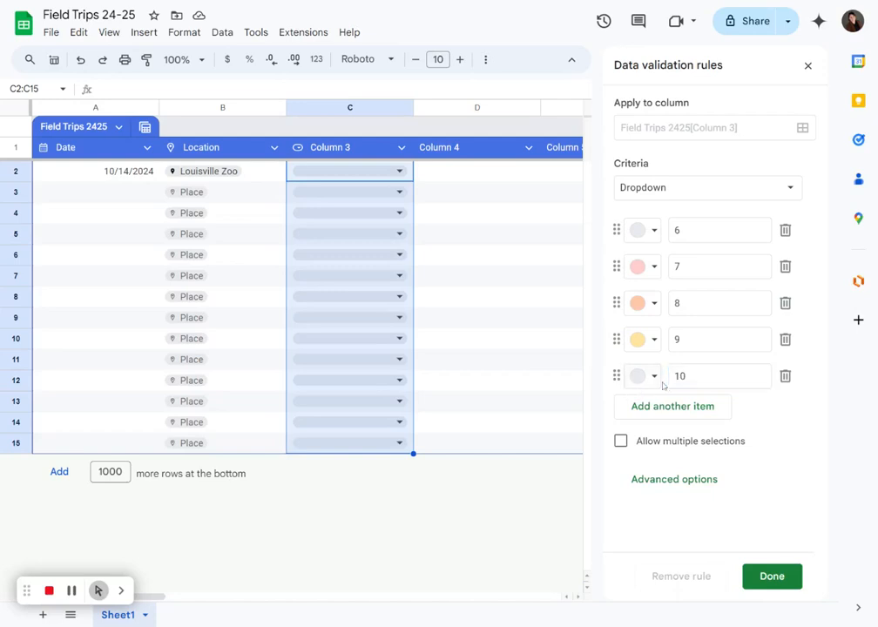
{"action": "left_click", "coordinate": [655, 377]}
{"action": "left_click", "coordinate": [739, 427]}
{"action": "left_click", "coordinate": [712, 411]}
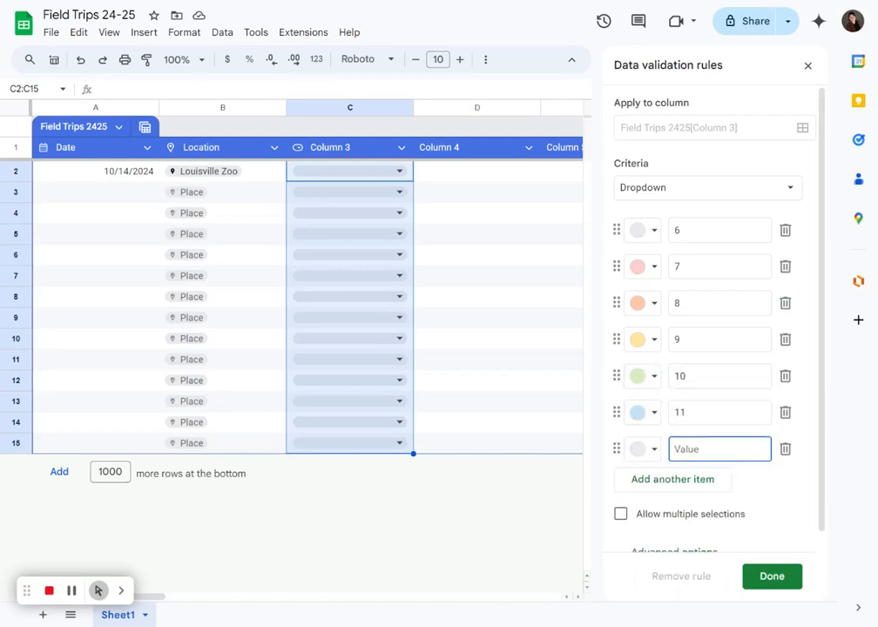
Step: Add dropdown item 12 in light blue-gray and recolor item 6 light purple
{"action": "type", "text": "12"}
{"action": "left_click", "coordinate": [653, 449]}
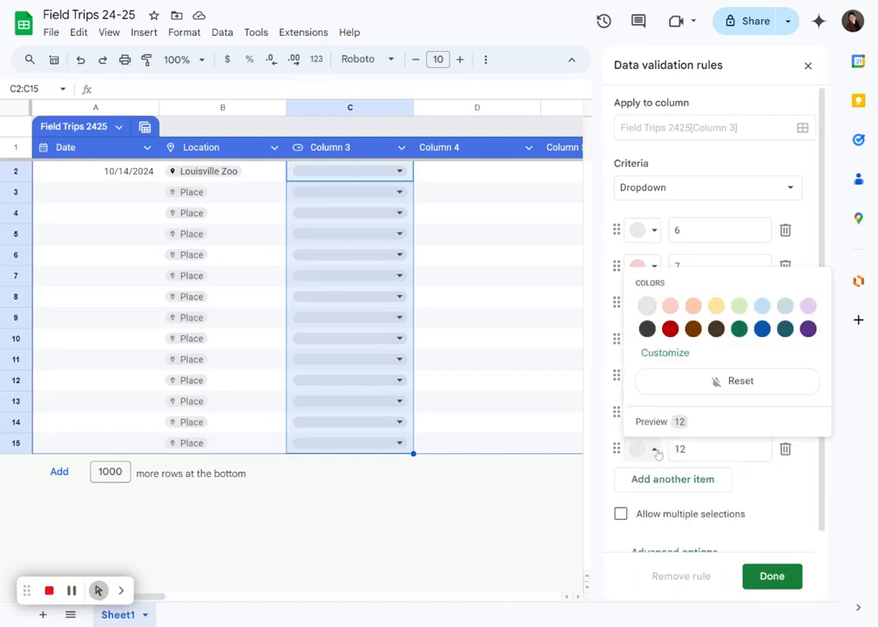
{"action": "left_click", "coordinate": [785, 307]}
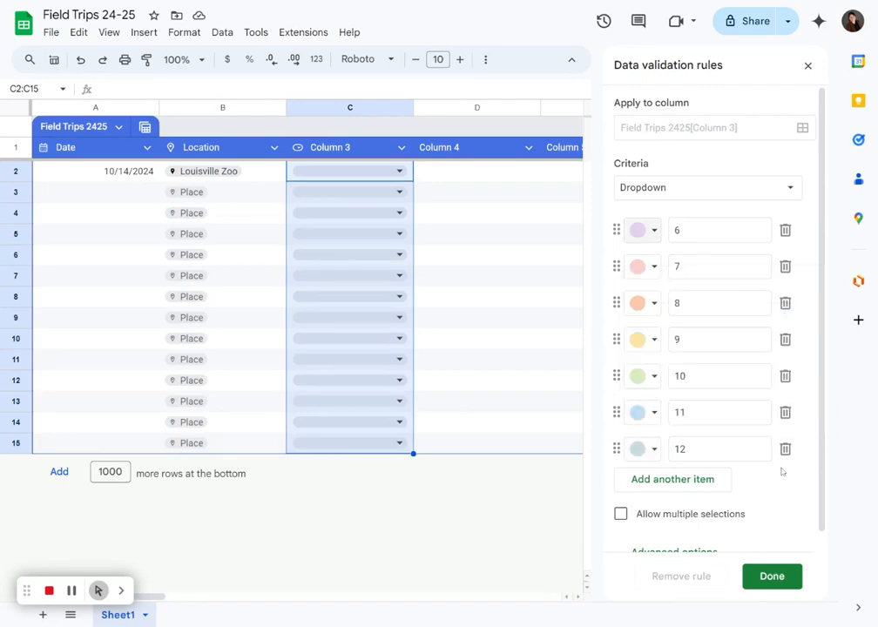
Step: Allow multiple selections in the Column 3 dropdown and save the validation rule
{"action": "scroll", "coordinate": [714, 349], "scroll_direction": "down", "scroll_amount": 1}
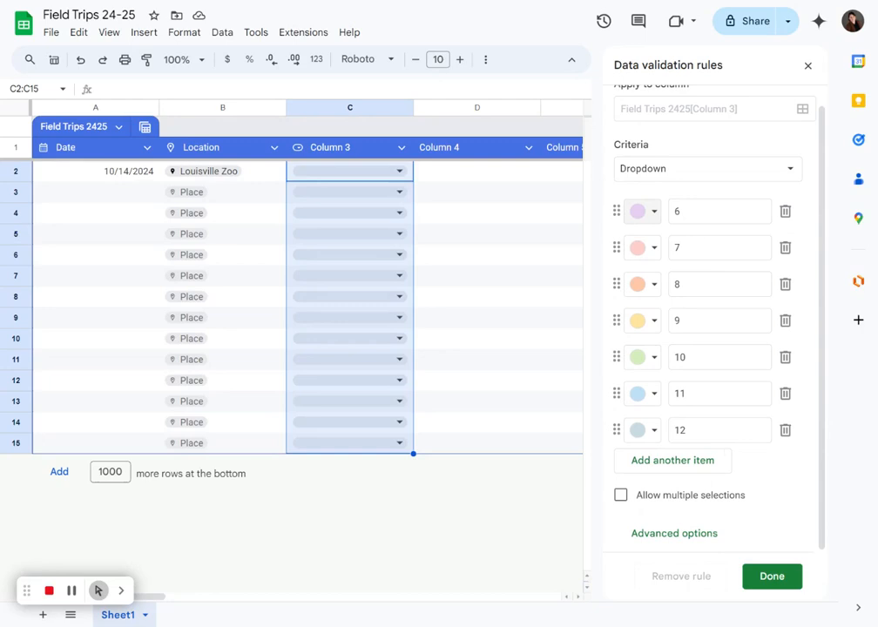
{"action": "left_click", "coordinate": [621, 495]}
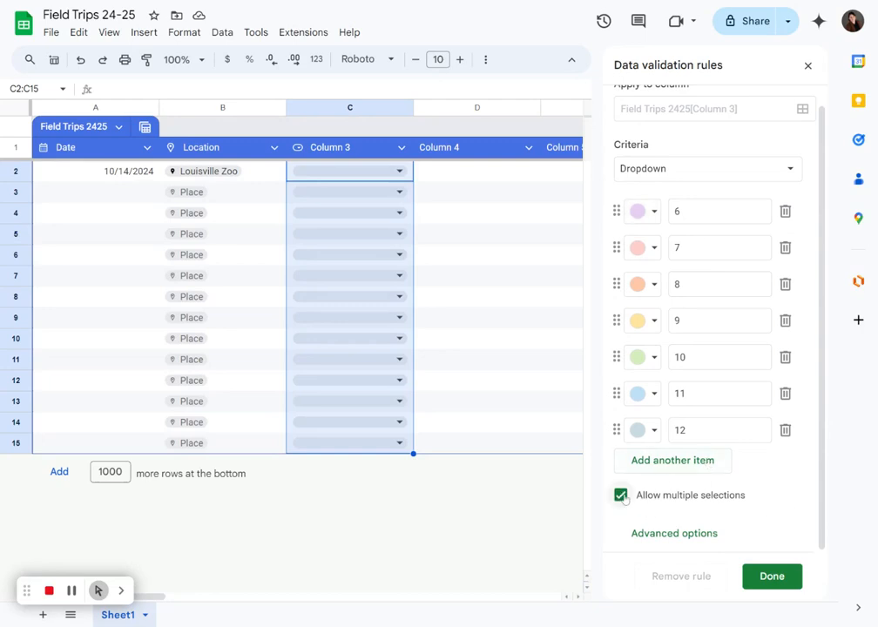
{"action": "left_click", "coordinate": [759, 579]}
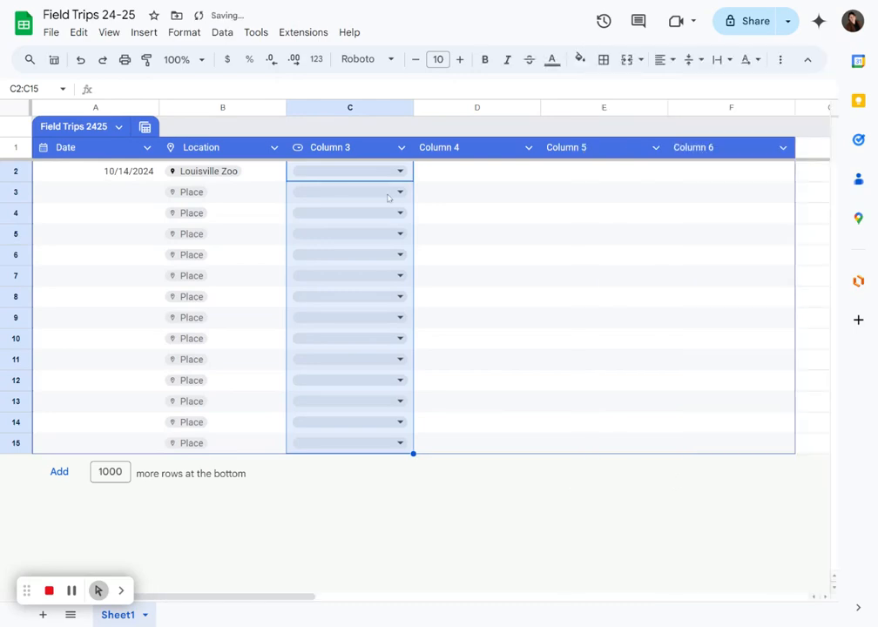
Step: Rename the header of the third table column as Grades
{"action": "double_click", "coordinate": [359, 147]}
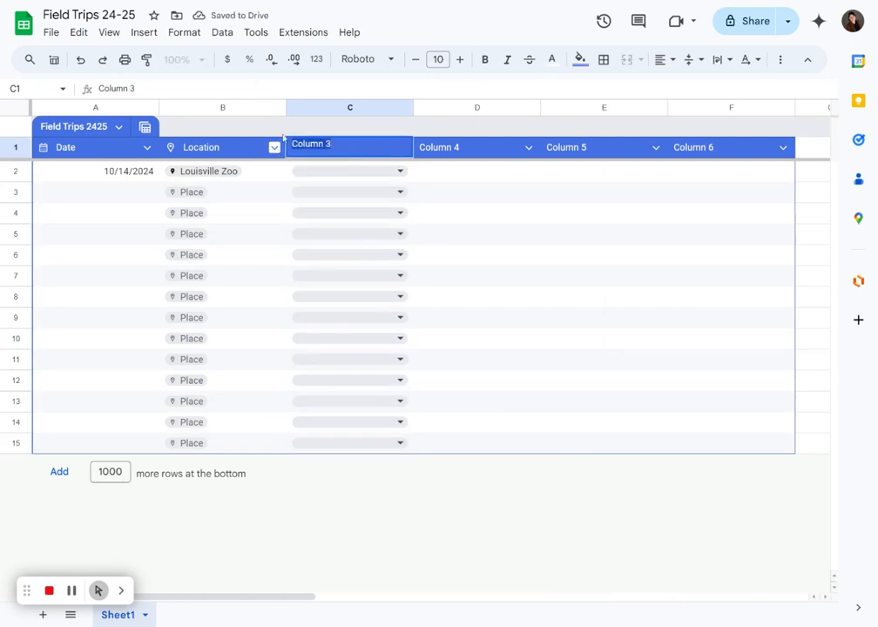
{"action": "type", "text": "Grades"}
{"action": "left_click", "coordinate": [477, 213]}
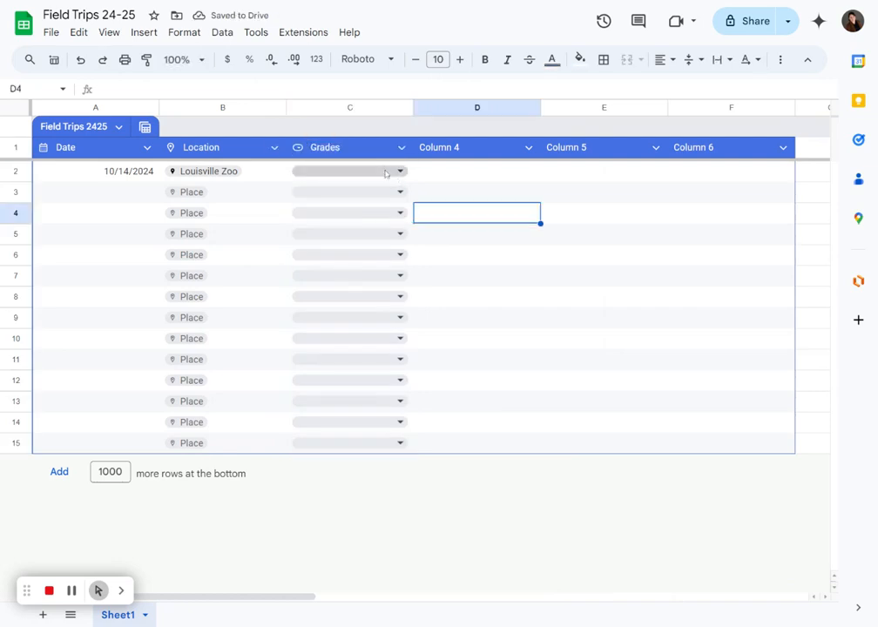
Step: Select grades 6, 8 and 7 for the Louisville Zoo trip in cell C2
{"action": "left_click", "coordinate": [386, 173]}
{"action": "left_click", "coordinate": [367, 223]}
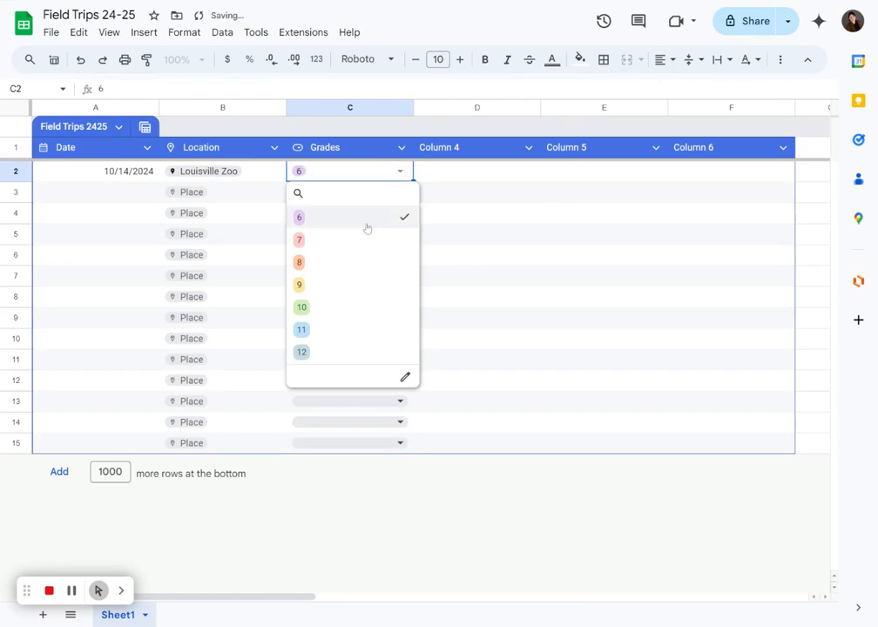
{"action": "left_click", "coordinate": [339, 264]}
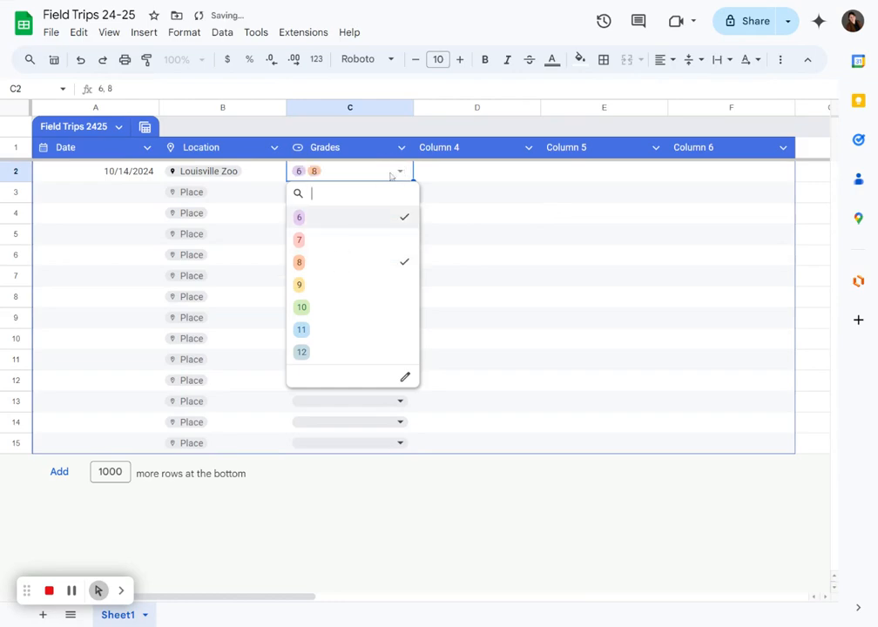
{"action": "left_click", "coordinate": [345, 242]}
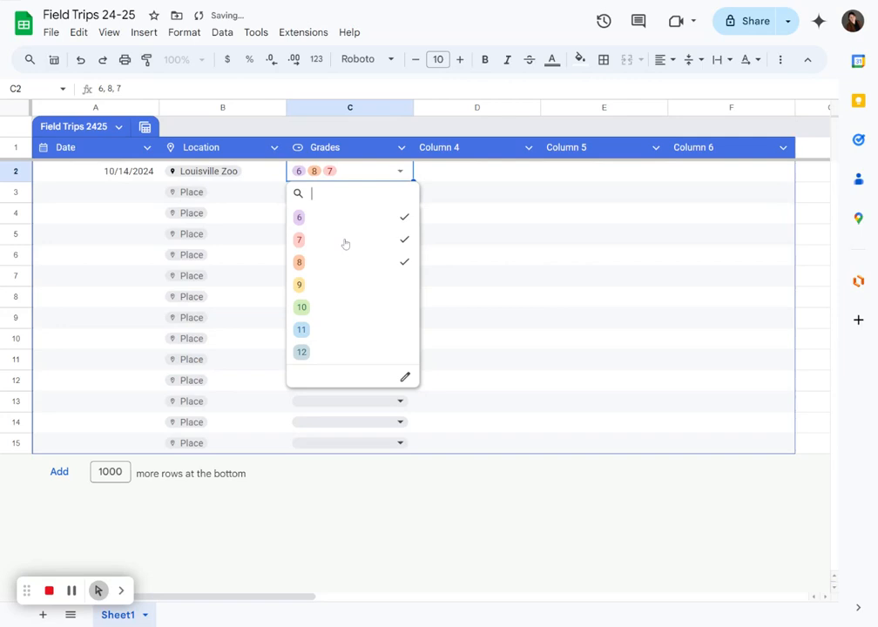
{"action": "left_click", "coordinate": [488, 293]}
Step: Select grade 10 in cell C3 and grades 10 and 11 in cell C4
{"action": "left_click", "coordinate": [350, 193]}
{"action": "left_click", "coordinate": [305, 330]}
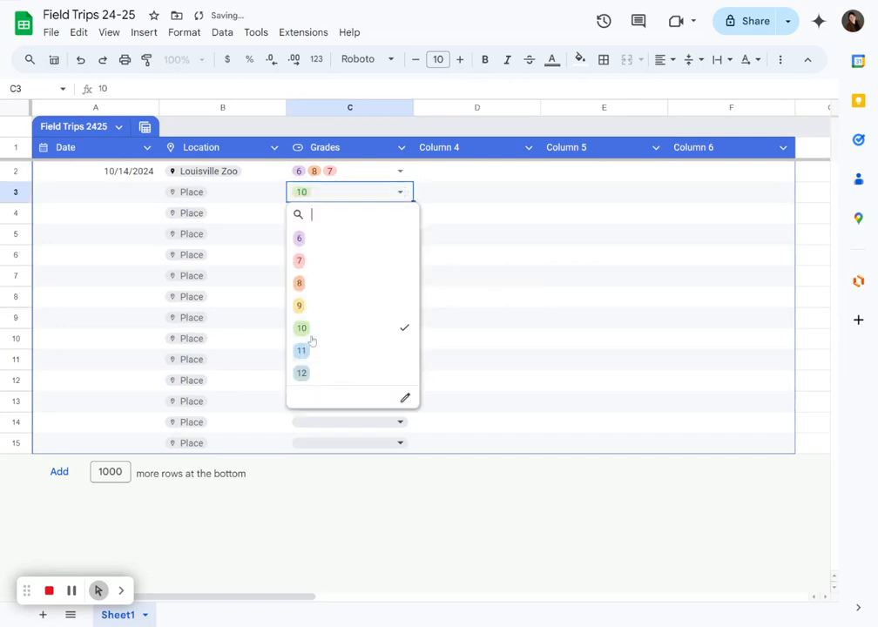
{"action": "left_click", "coordinate": [552, 295]}
{"action": "left_click", "coordinate": [319, 215]}
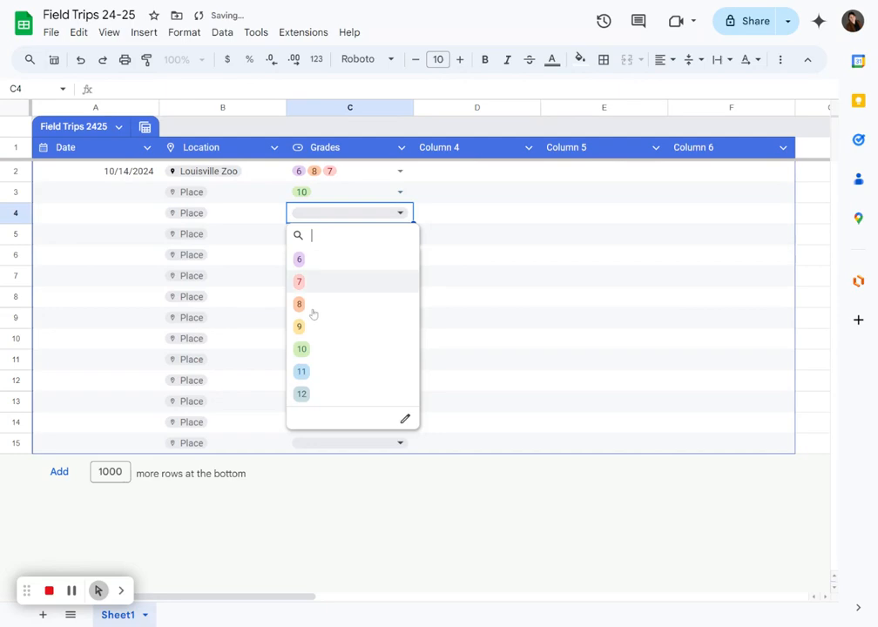
{"action": "left_click", "coordinate": [330, 353]}
{"action": "left_click", "coordinate": [332, 371]}
{"action": "left_click", "coordinate": [563, 370]}
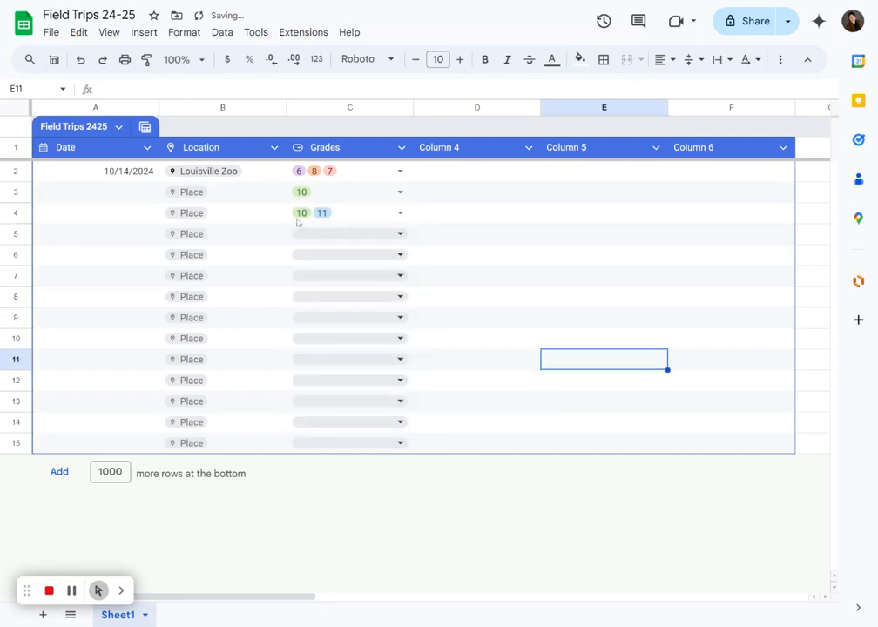
Step: Select grades 12 and 11 in cell C5 and grades 6 and 7 in cell C6
{"action": "left_click", "coordinate": [319, 234]}
{"action": "left_click", "coordinate": [358, 415]}
{"action": "left_click", "coordinate": [356, 392]}
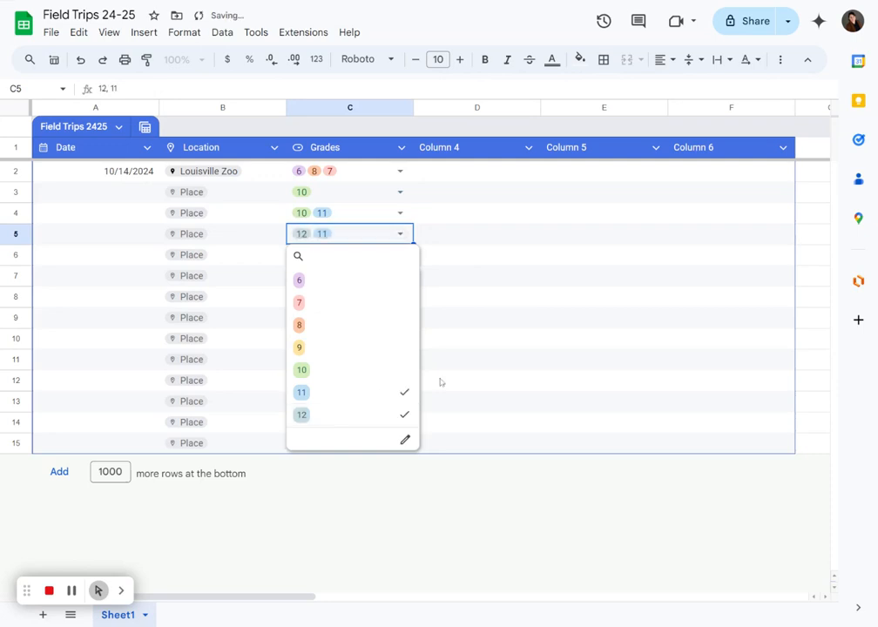
{"action": "left_click", "coordinate": [562, 380]}
{"action": "left_click", "coordinate": [314, 258]}
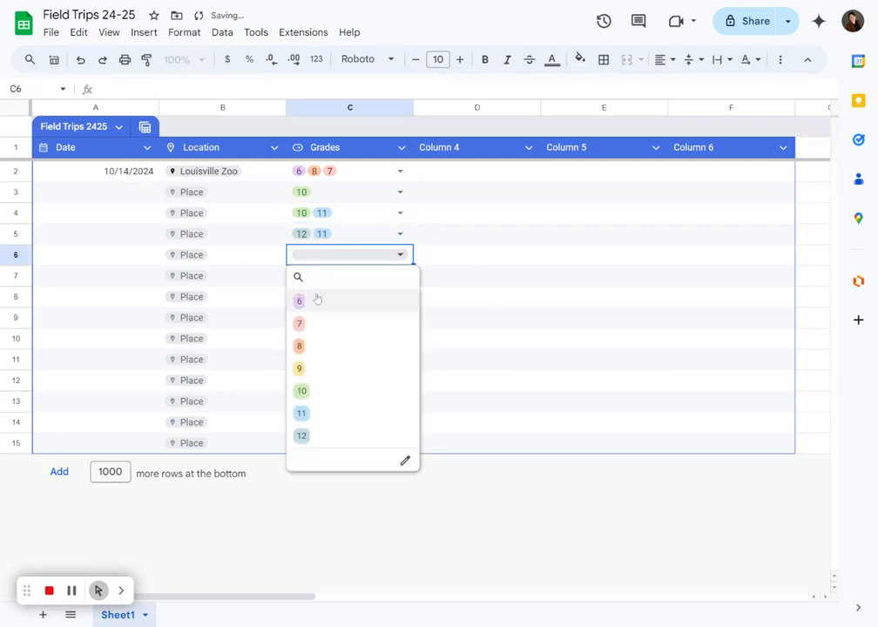
{"action": "left_click", "coordinate": [317, 299]}
{"action": "left_click", "coordinate": [351, 328]}
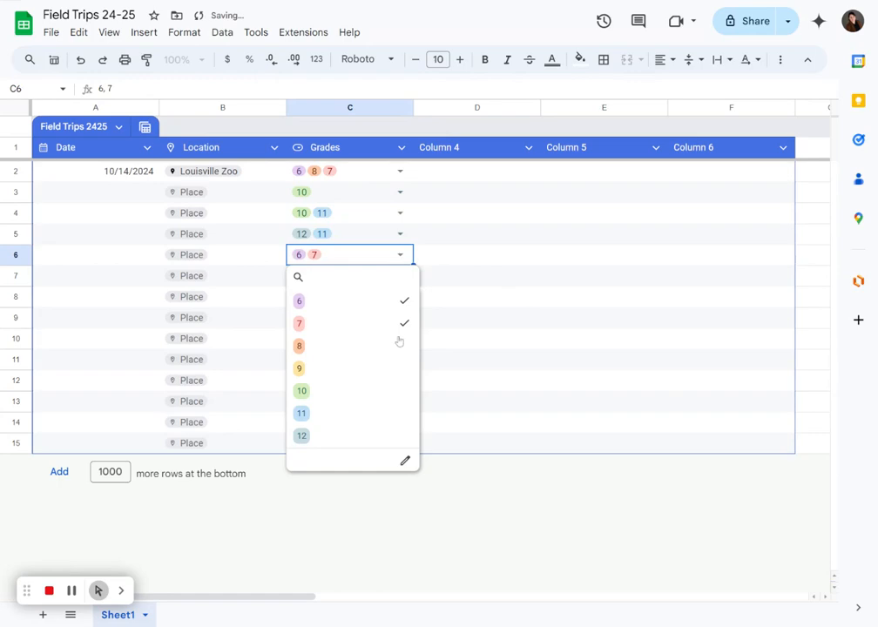
{"action": "left_click", "coordinate": [487, 344]}
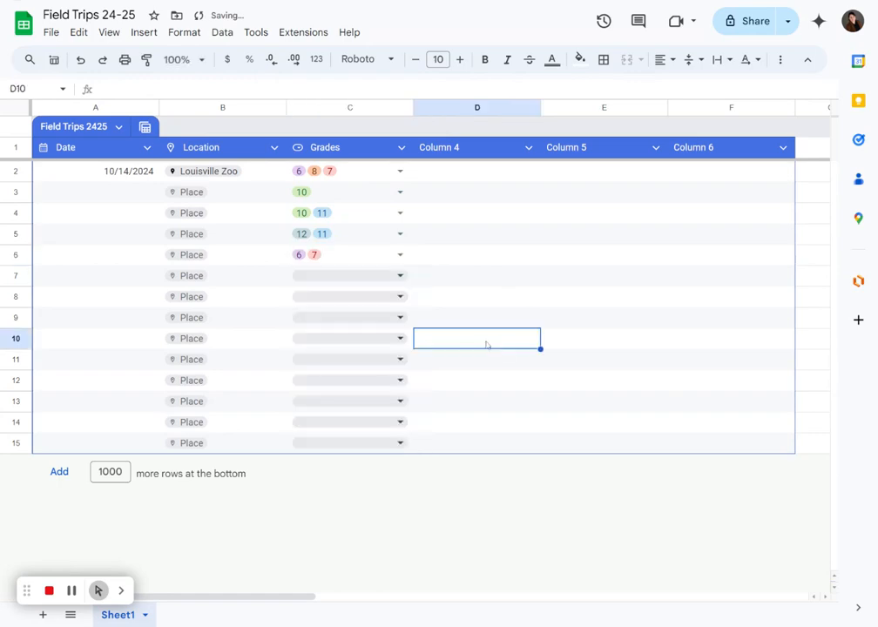
Step: Add grade 11 to the Grades selection in cell C3
{"action": "left_click", "coordinate": [333, 193]}
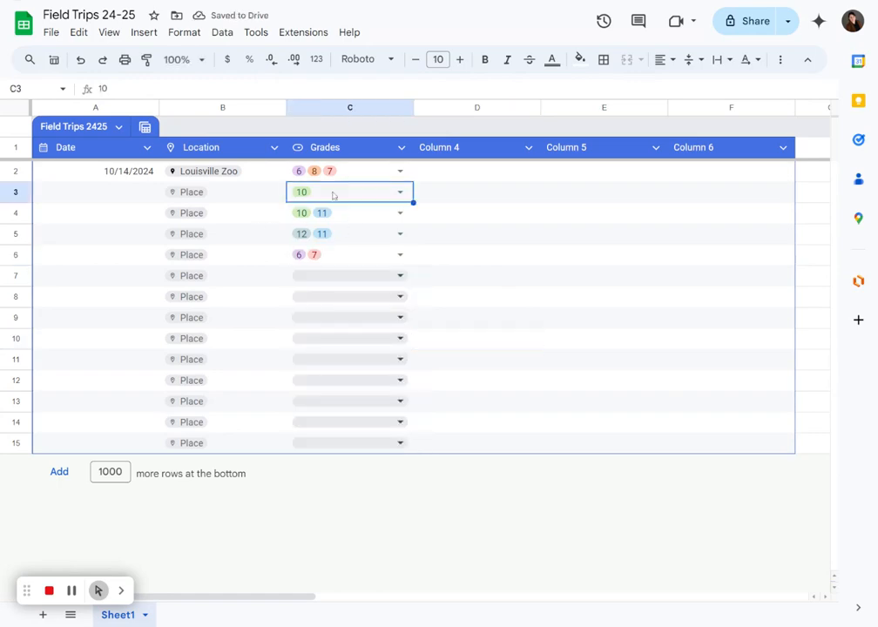
{"action": "left_click", "coordinate": [401, 191]}
{"action": "left_click", "coordinate": [372, 351]}
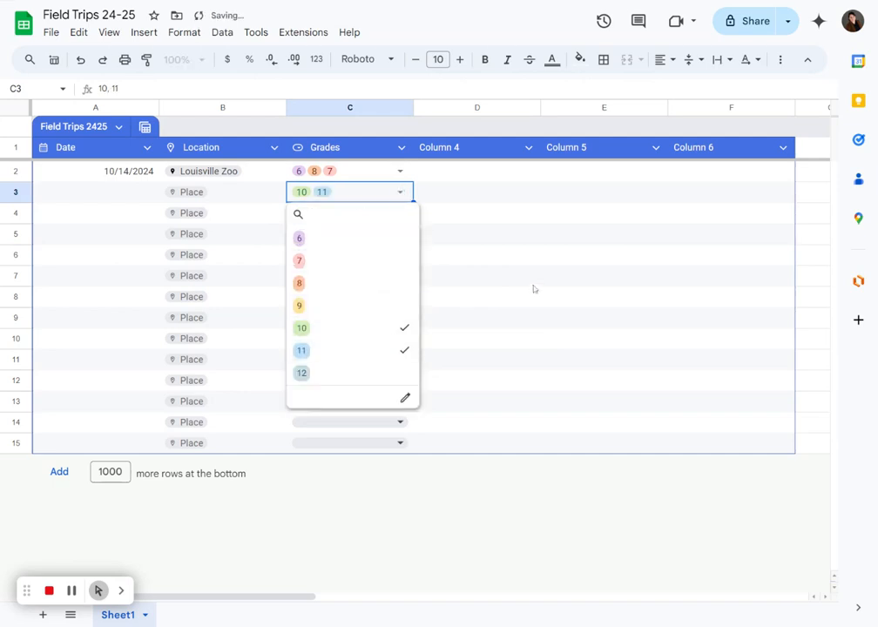
{"action": "left_click", "coordinate": [533, 288]}
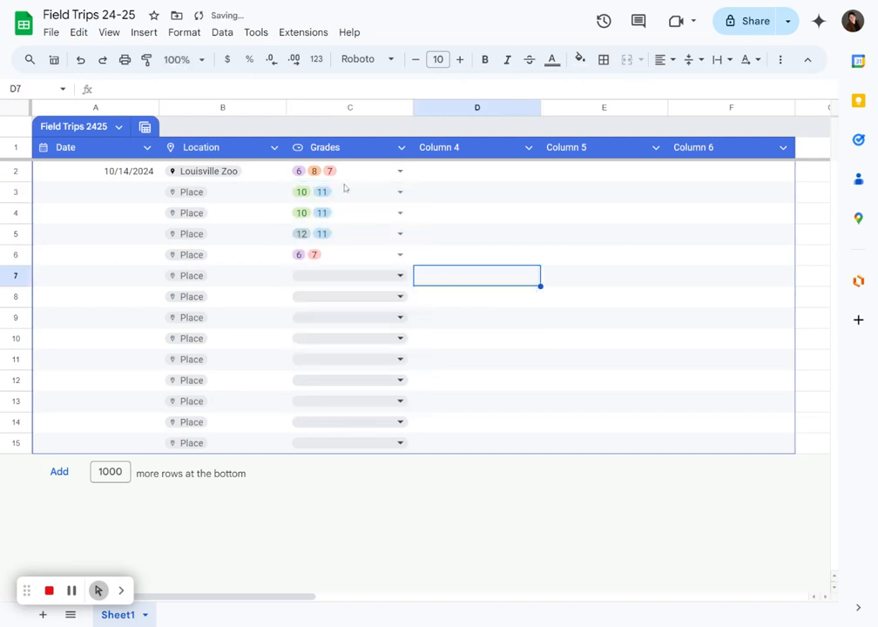
Step: Deselect grades 11 and 10 in cell C4 and choose grade 8 instead
{"action": "left_click", "coordinate": [351, 217]}
{"action": "left_click", "coordinate": [400, 212]}
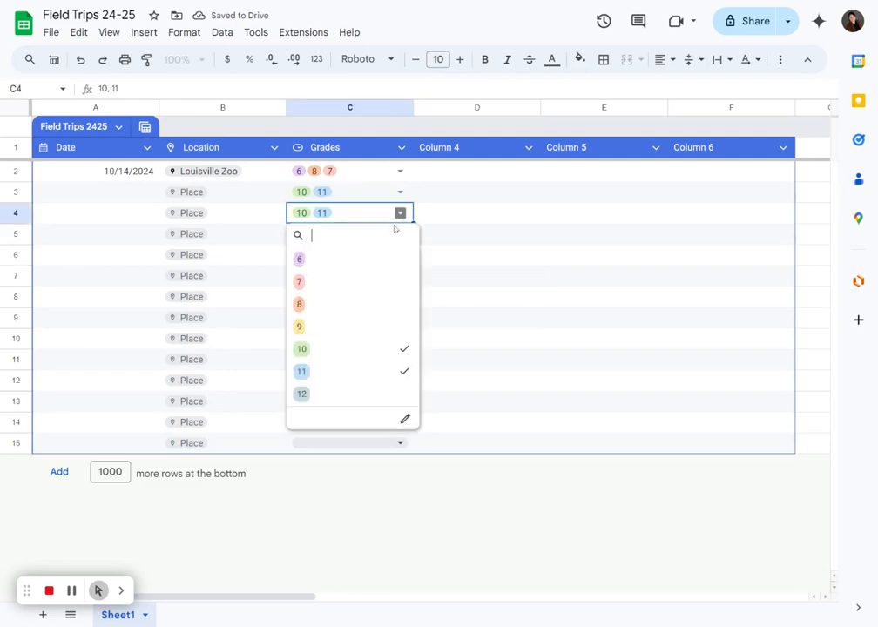
{"action": "left_click", "coordinate": [364, 367]}
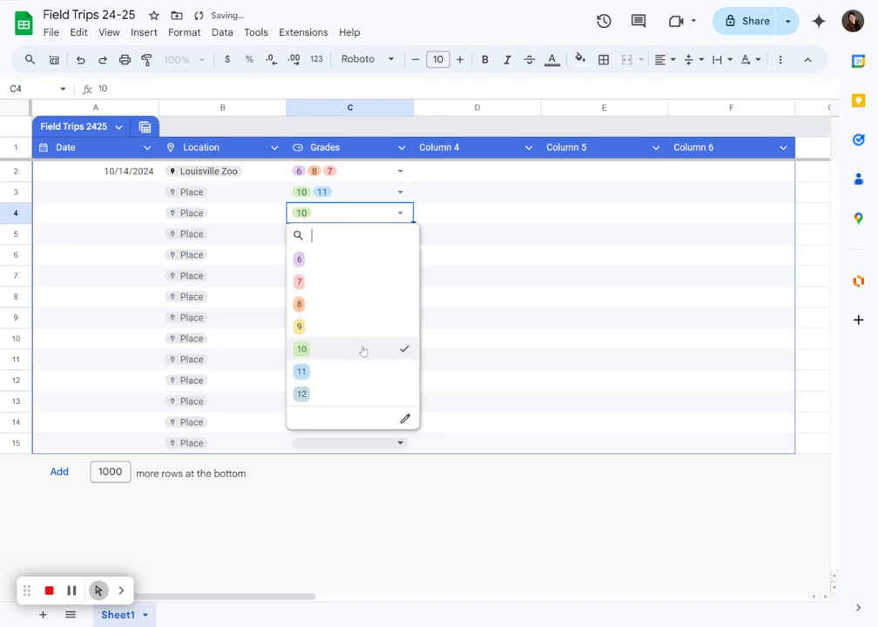
{"action": "left_click", "coordinate": [362, 349]}
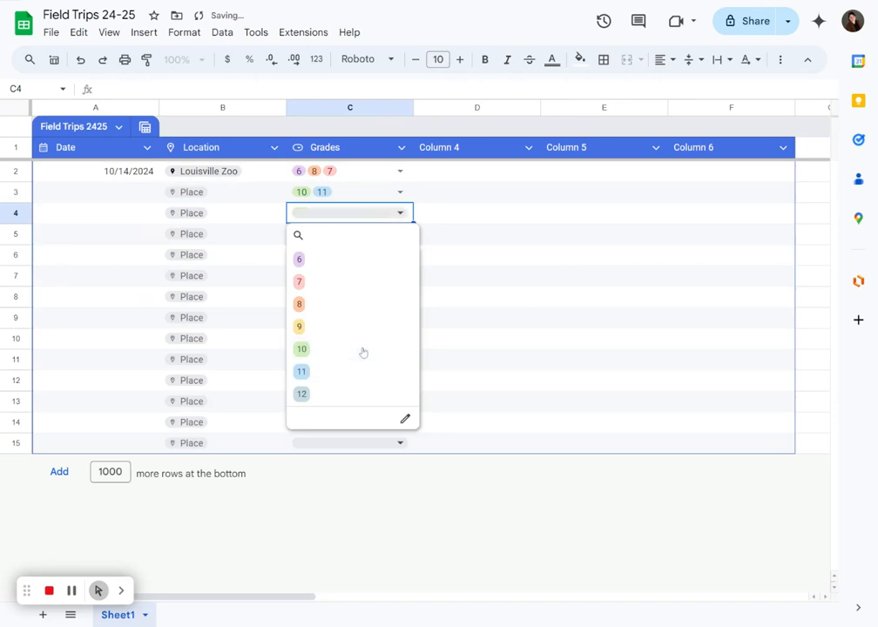
{"action": "left_click", "coordinate": [339, 307]}
{"action": "left_click", "coordinate": [488, 326]}
Step: Clear the selected grades from cells C6 and C5
{"action": "left_click", "coordinate": [375, 256]}
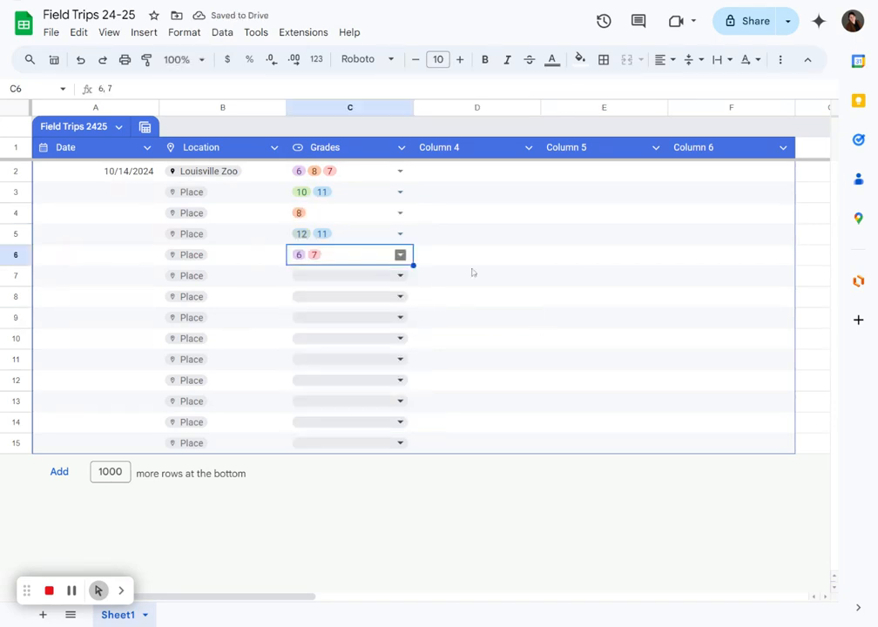
{"action": "left_click", "coordinate": [472, 274]}
{"action": "left_click", "coordinate": [369, 259]}
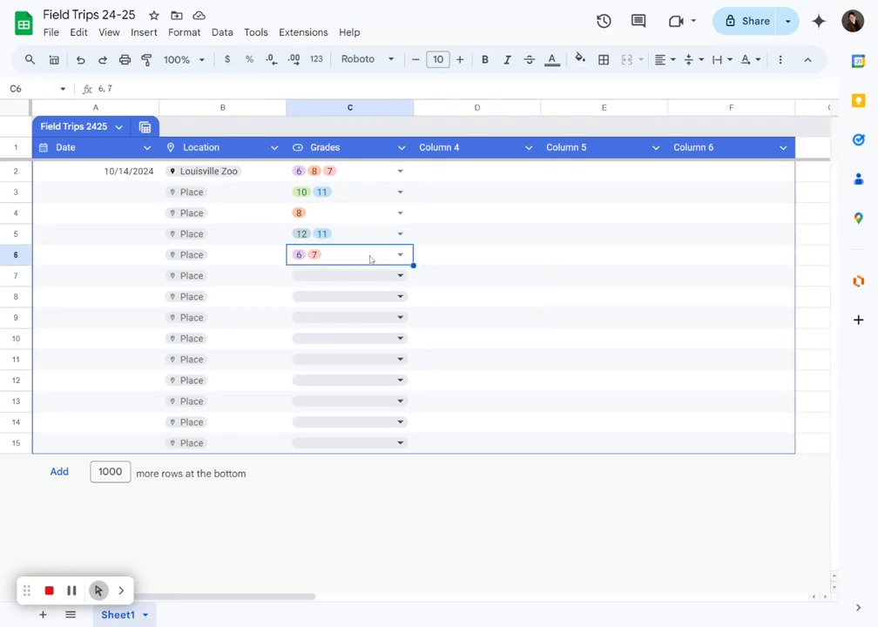
{"action": "key", "text": "Delete"}
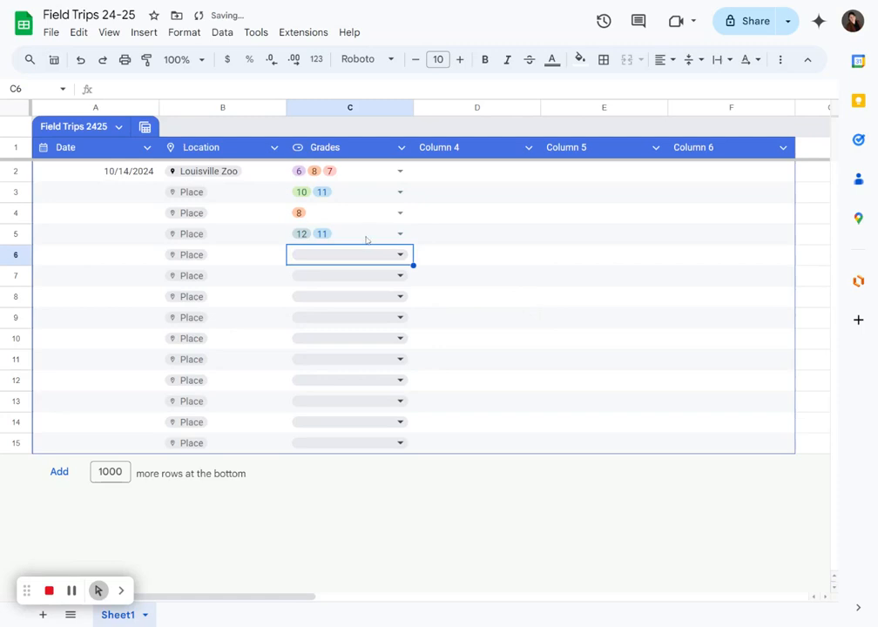
{"action": "left_click", "coordinate": [365, 235]}
{"action": "key", "text": "Delete"}
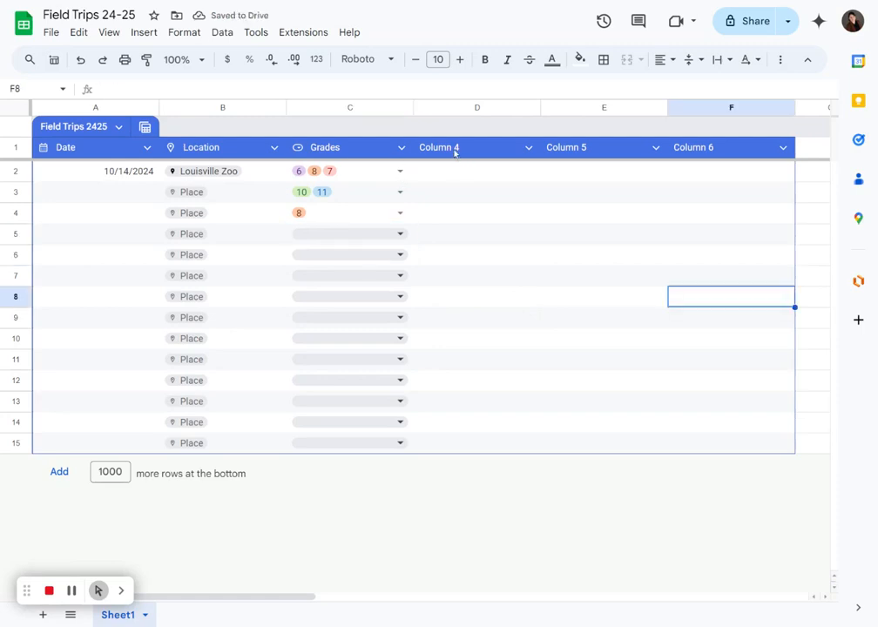
Step: Rename the header of the fourth table column as Teams
{"action": "left_click", "coordinate": [455, 147]}
{"action": "left_click", "coordinate": [454, 147]}
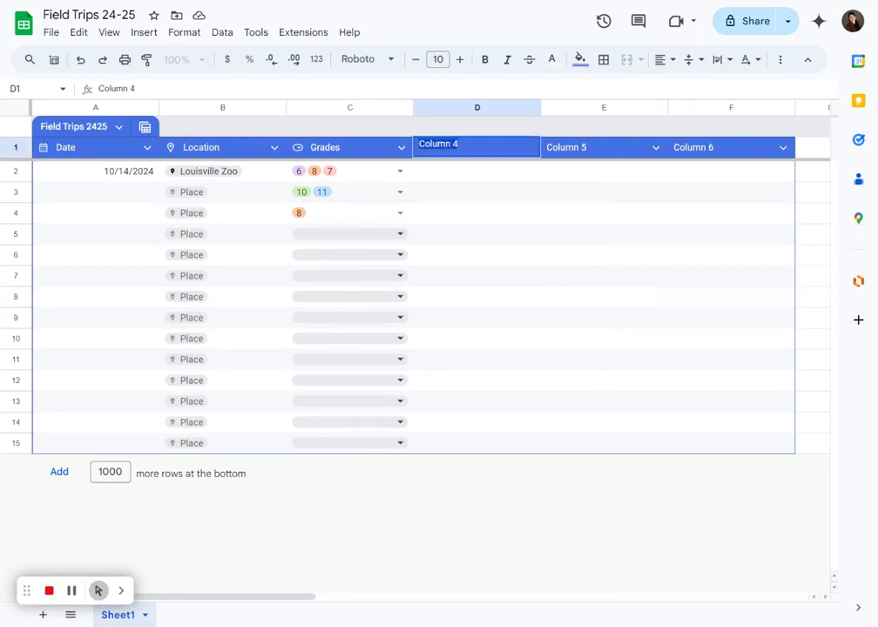
{"action": "type", "text": "Team"}
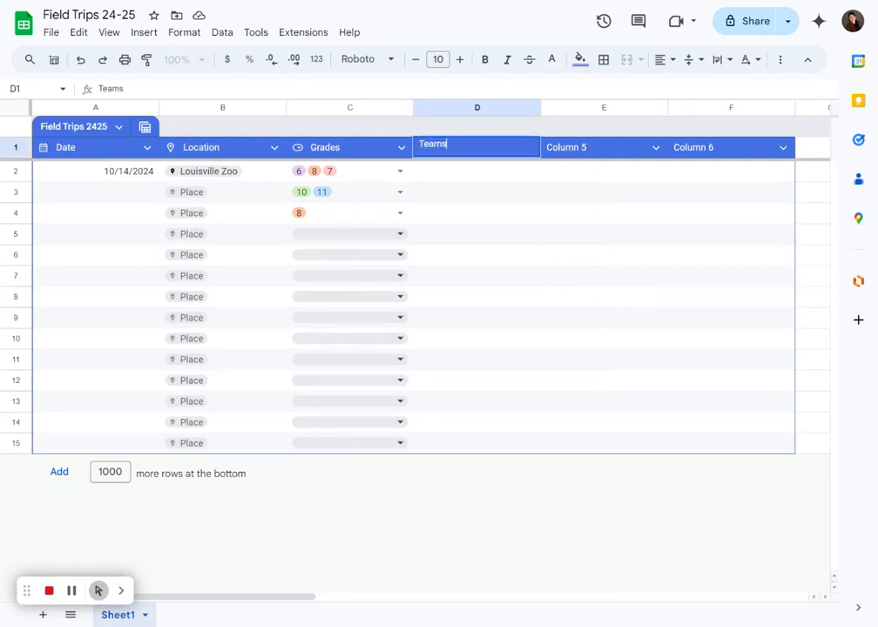
{"action": "type", "text": "s"}
{"action": "left_click", "coordinate": [485, 175]}
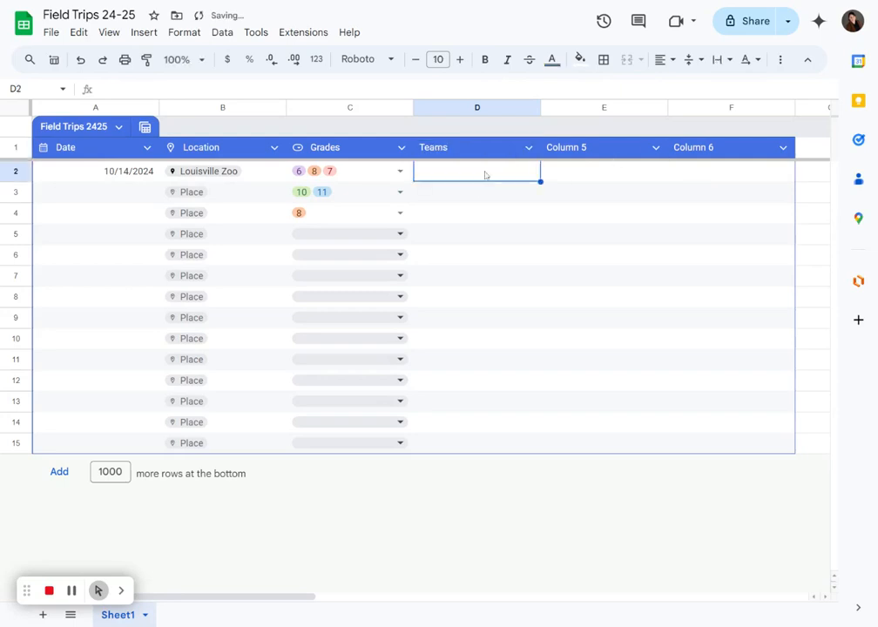
Step: Enter the plain text "Broncos, Chargers," in cell D2 under Teams
{"action": "type", "text": "B"}
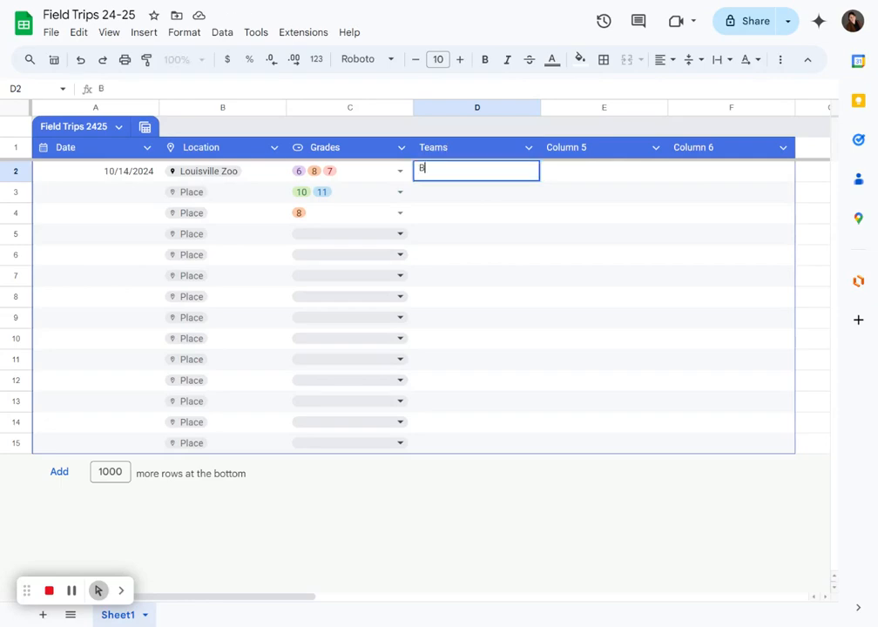
{"action": "type", "text": "roncos,"}
{"action": "key", "text": "Return"}
{"action": "key", "text": "Up"}
{"action": "key", "text": "Return"}
{"action": "type", "text": "Chargers"}
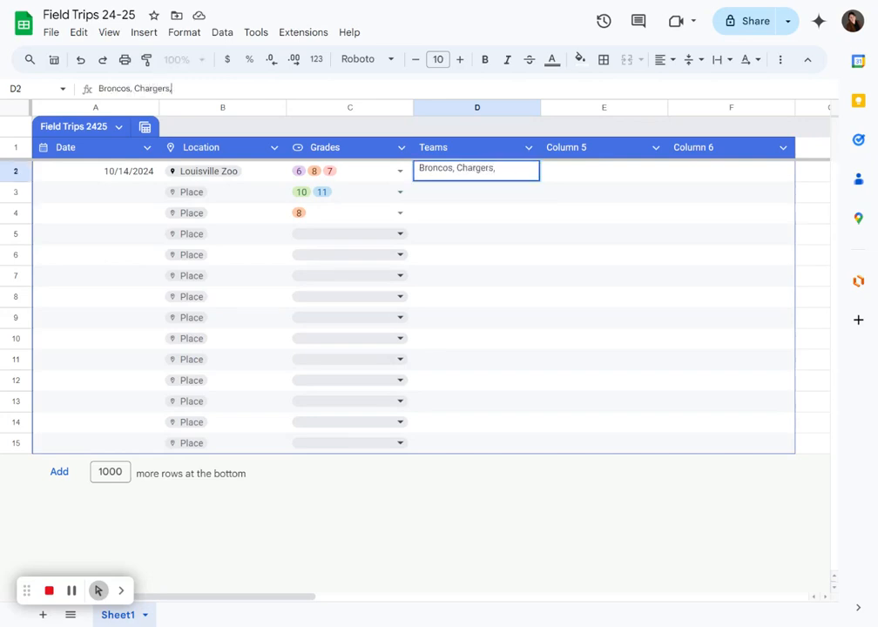
{"action": "type", "text": ","}
{"action": "key", "text": "Return"}
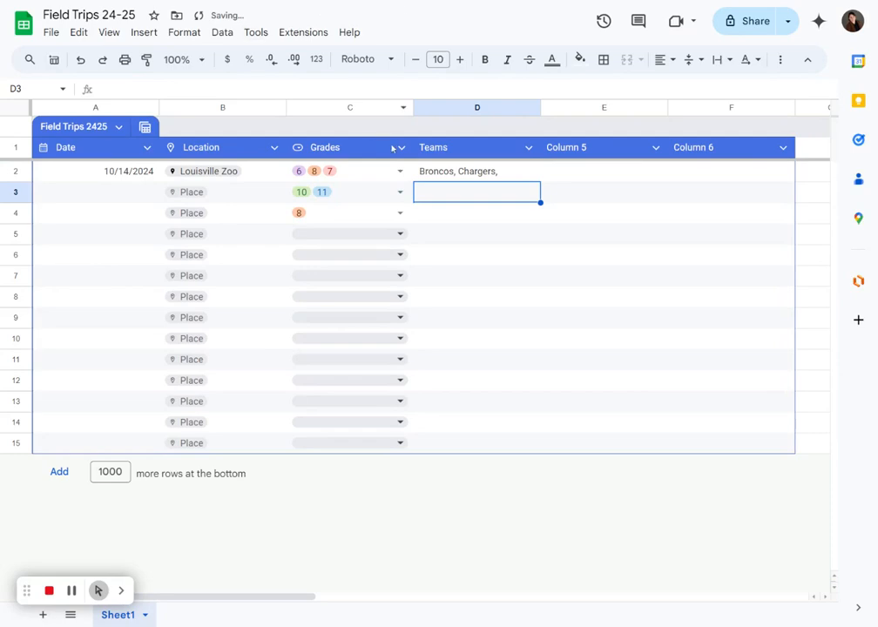
Step: Convert the Teams column to a dropdown with Broncos as its first option
{"action": "left_click", "coordinate": [451, 174]}
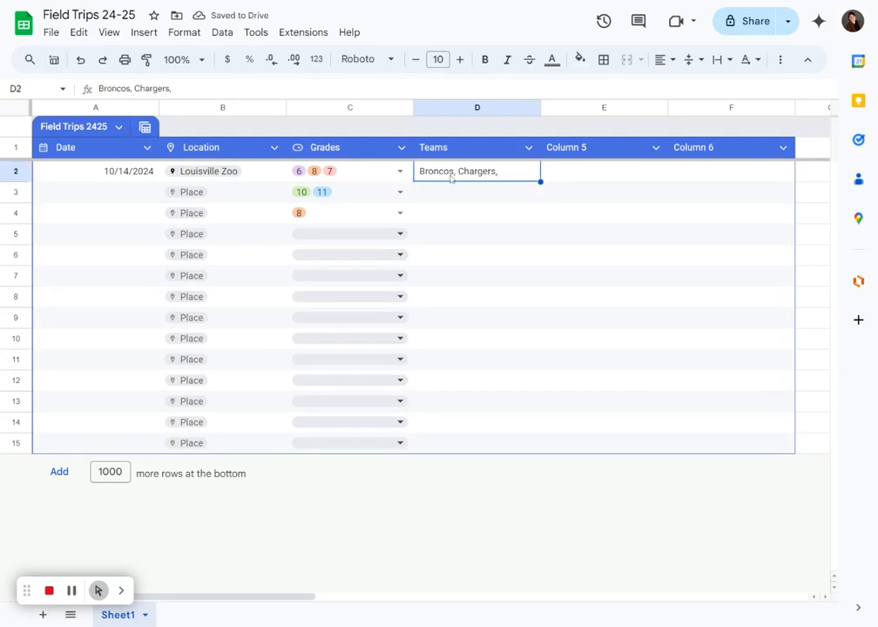
{"action": "right_click", "coordinate": [451, 176]}
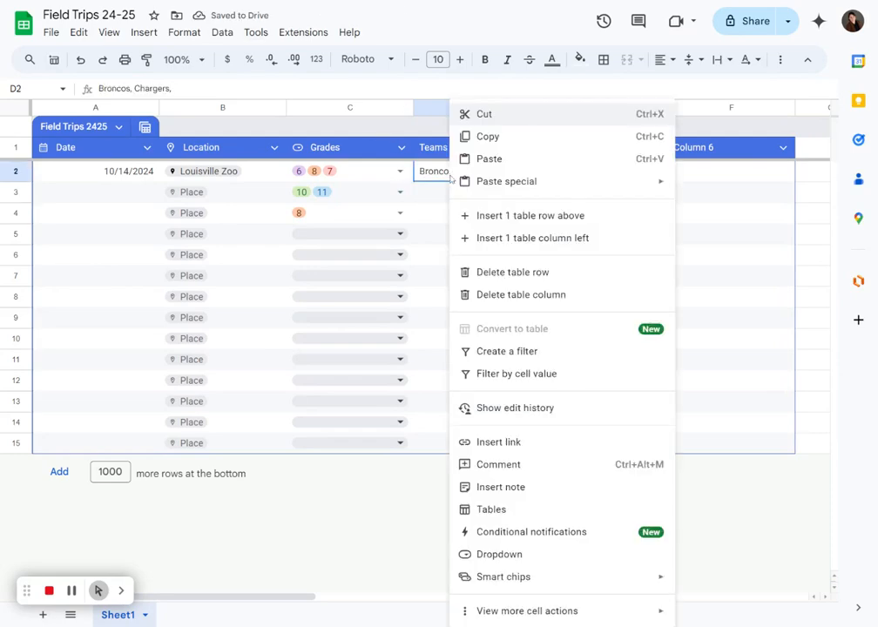
{"action": "left_click", "coordinate": [527, 562]}
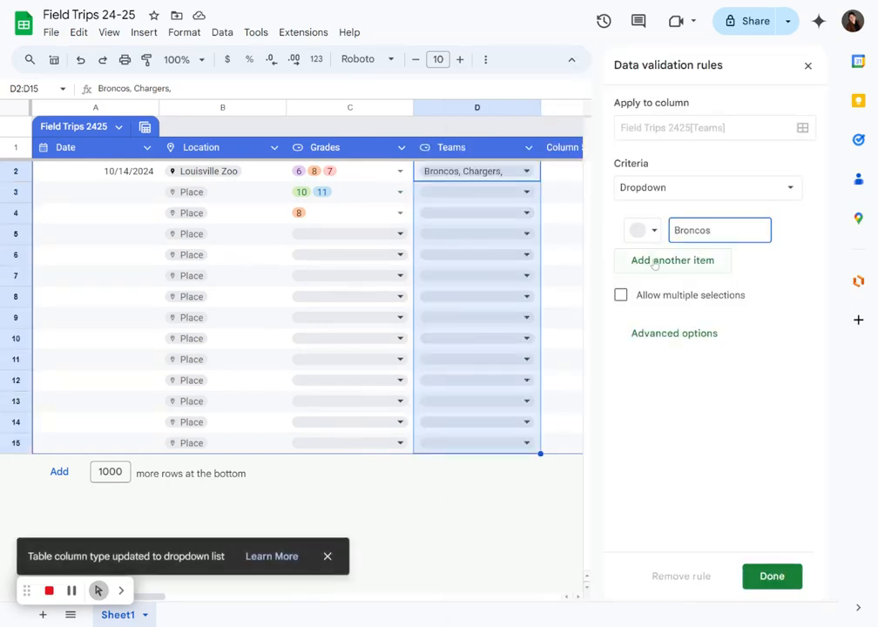
Step: Add Chargers, Mustages and Trail Blazers to the Teams dropdown, allow multiple selections and save the rule
{"action": "left_click", "coordinate": [658, 264]}
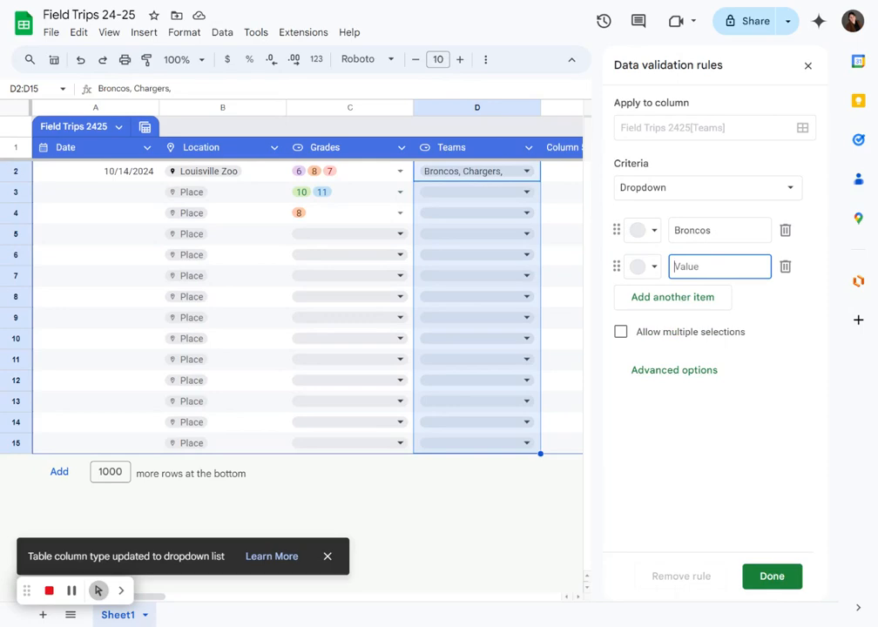
{"action": "type", "text": "Chargers"}
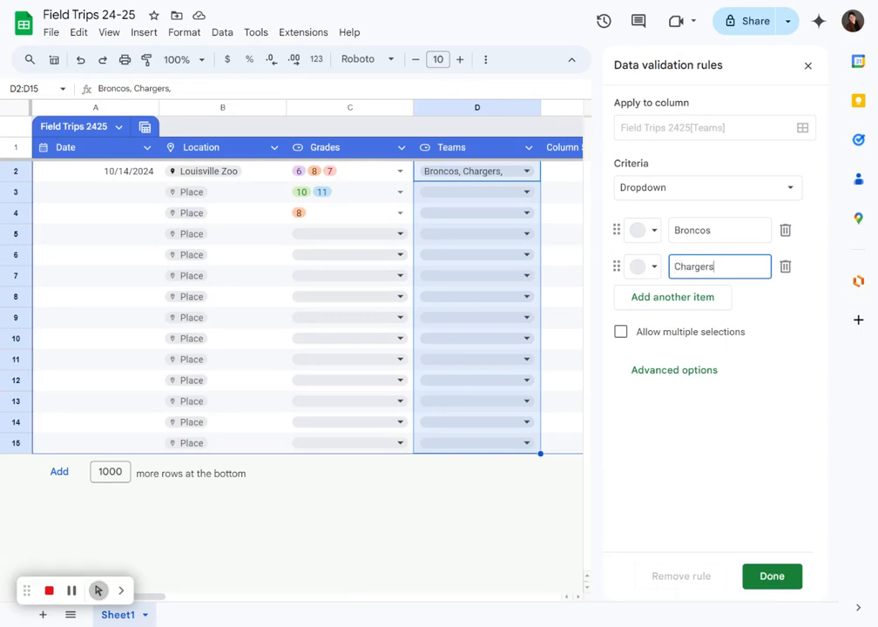
{"action": "left_click", "coordinate": [670, 297]}
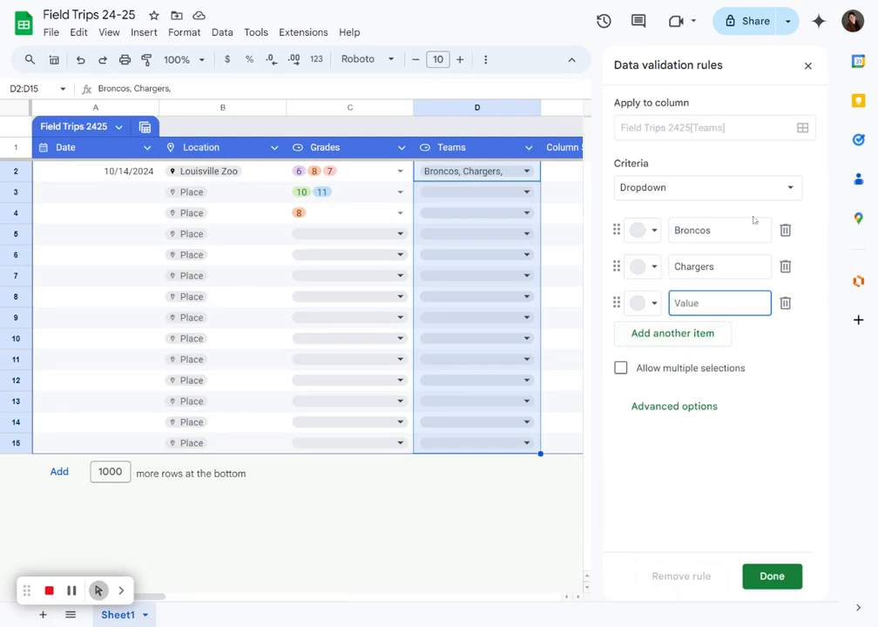
{"action": "type", "text": "Mustages"}
{"action": "left_click", "coordinate": [694, 334]}
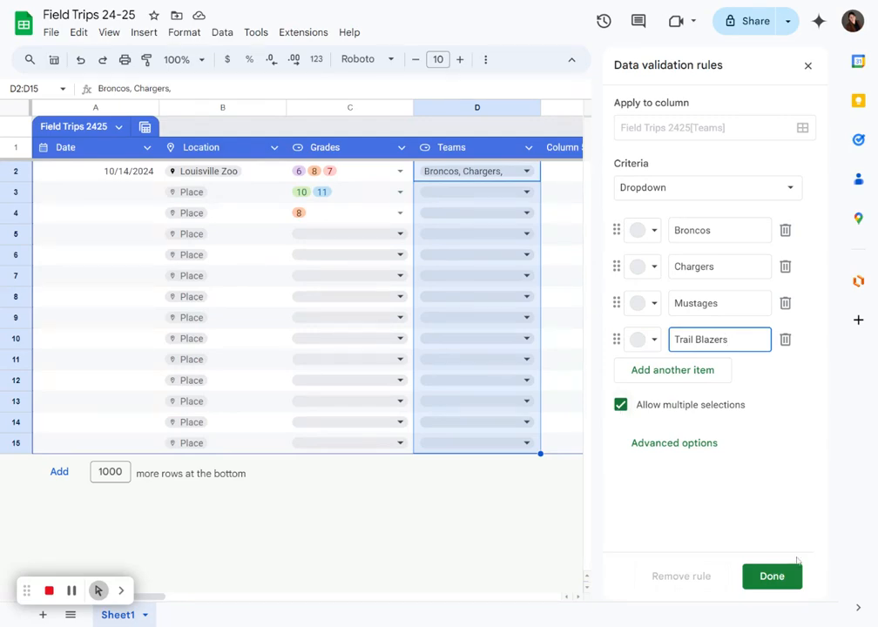
{"action": "left_click", "coordinate": [766, 583]}
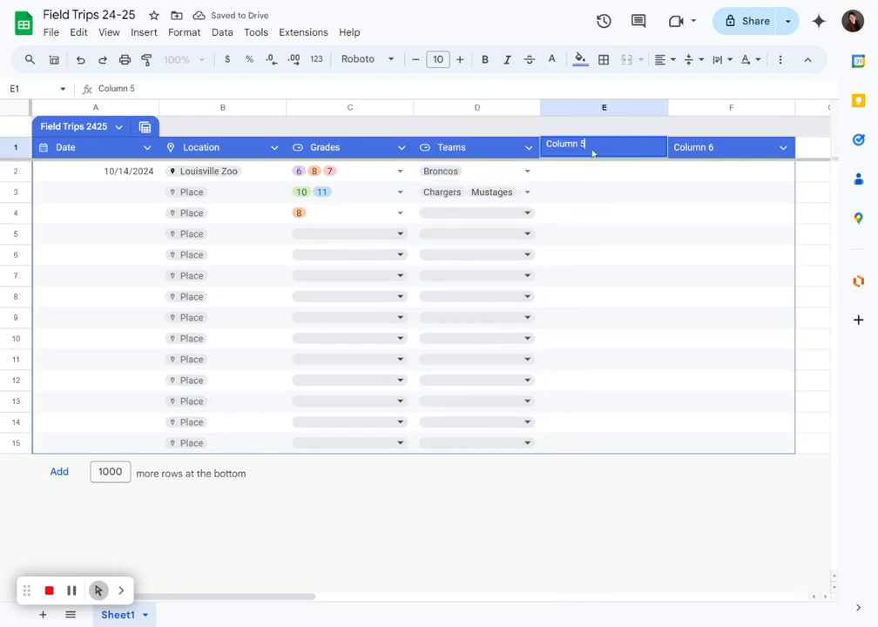
Step: Rename the header of the fifth table column as Departure Time
{"action": "triple_click", "coordinate": [555, 148]}
{"action": "type", "text": "Departure Time"}
{"action": "left_click", "coordinate": [620, 175]}
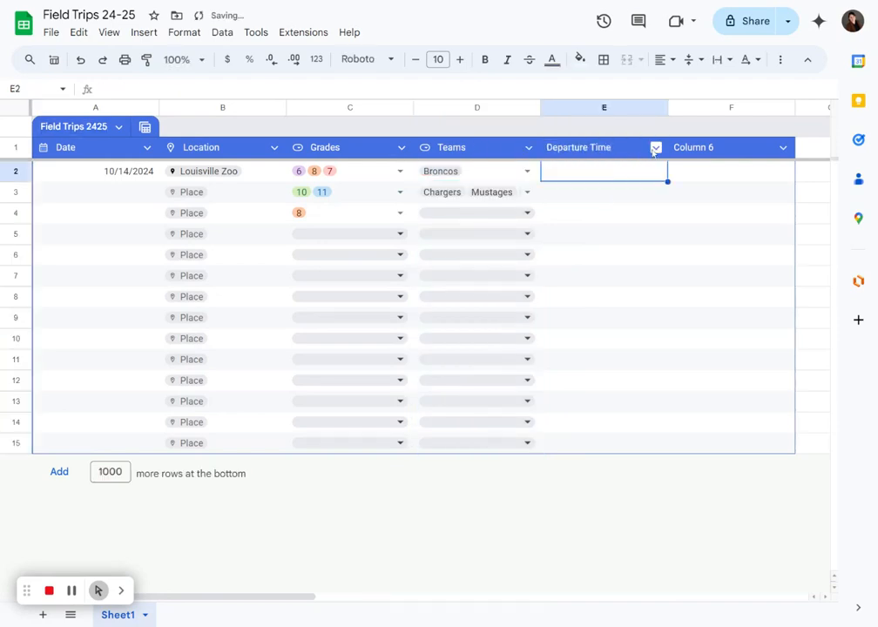
Step: Set the Departure Time column's type to time
{"action": "left_click", "coordinate": [656, 148]}
{"action": "mouse_move", "coordinate": [687, 176]}
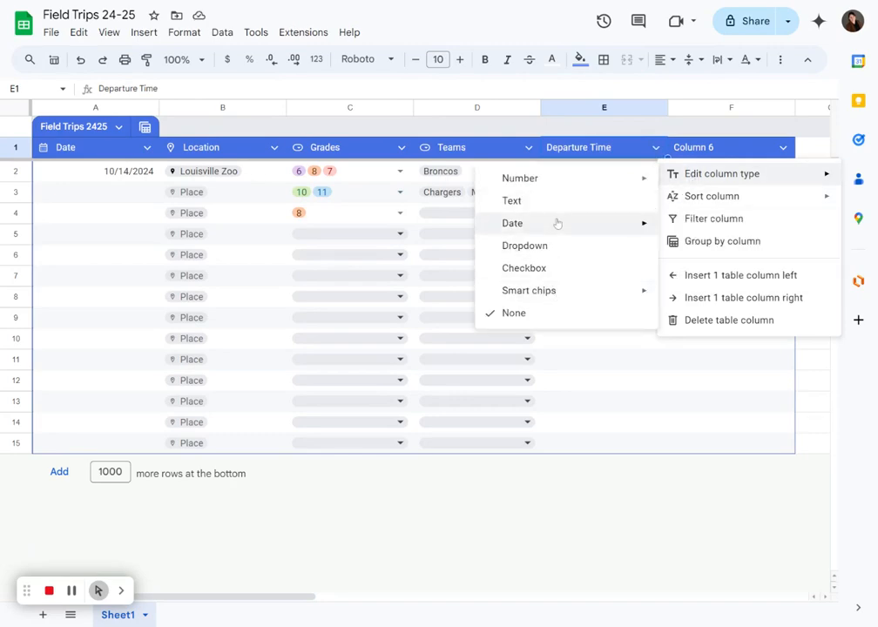
{"action": "mouse_move", "coordinate": [614, 224]}
{"action": "left_click", "coordinate": [696, 274]}
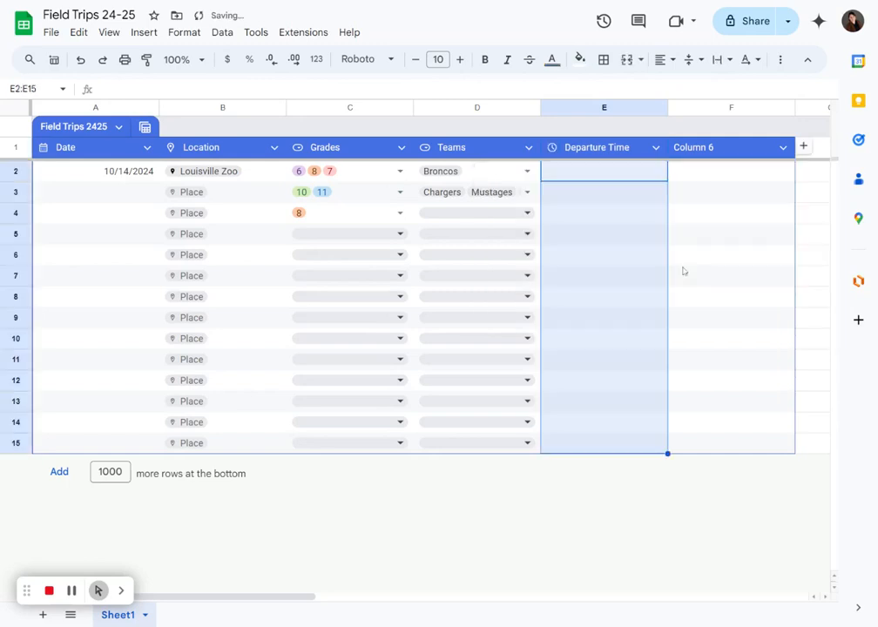
Step: Set the type of the Column 6 table column to time
{"action": "left_click", "coordinate": [780, 147]}
{"action": "mouse_move", "coordinate": [694, 177]}
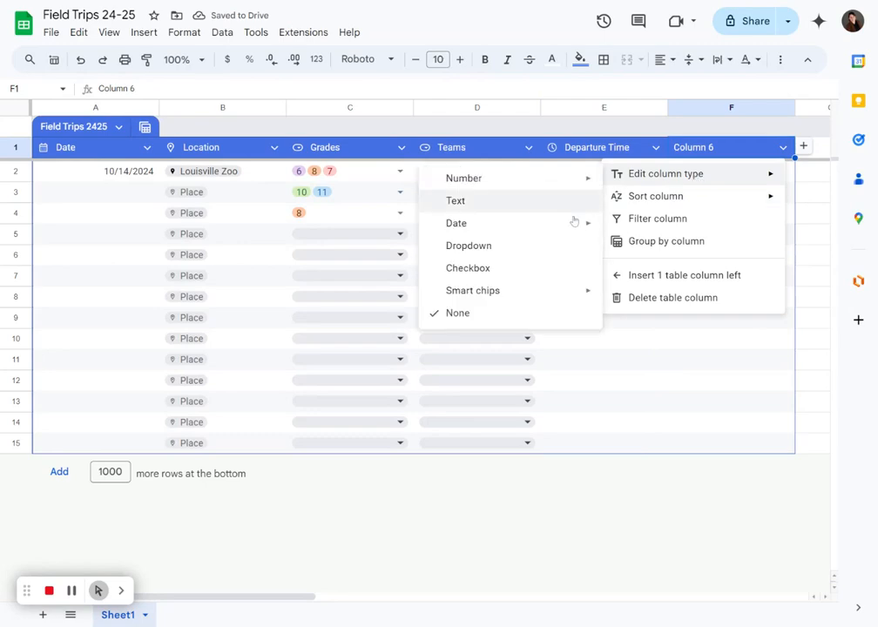
{"action": "mouse_move", "coordinate": [574, 223]}
{"action": "left_click", "coordinate": [629, 274]}
Step: Rename the header of the sixth table column from its placeholder to Return
{"action": "left_click", "coordinate": [735, 149]}
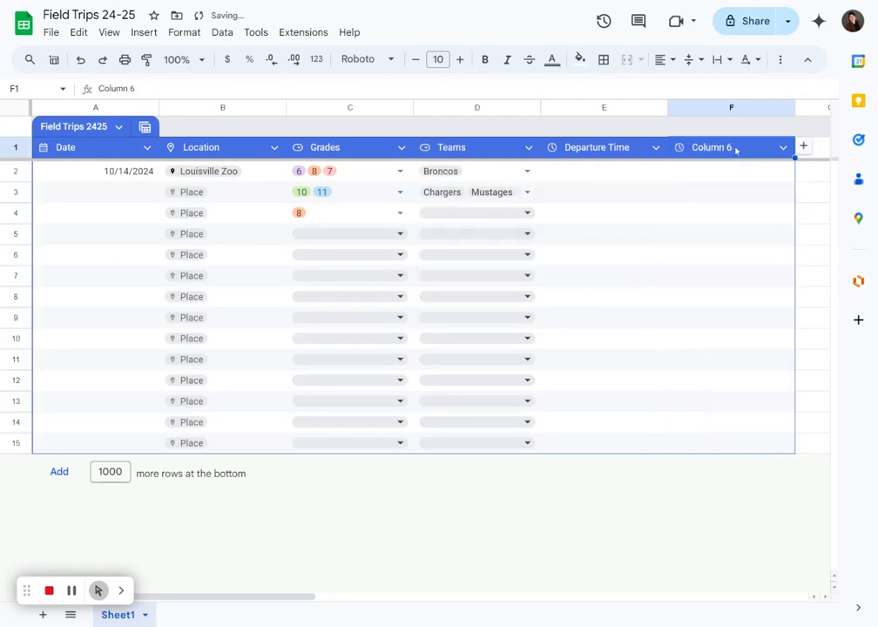
{"action": "left_click", "coordinate": [735, 150]}
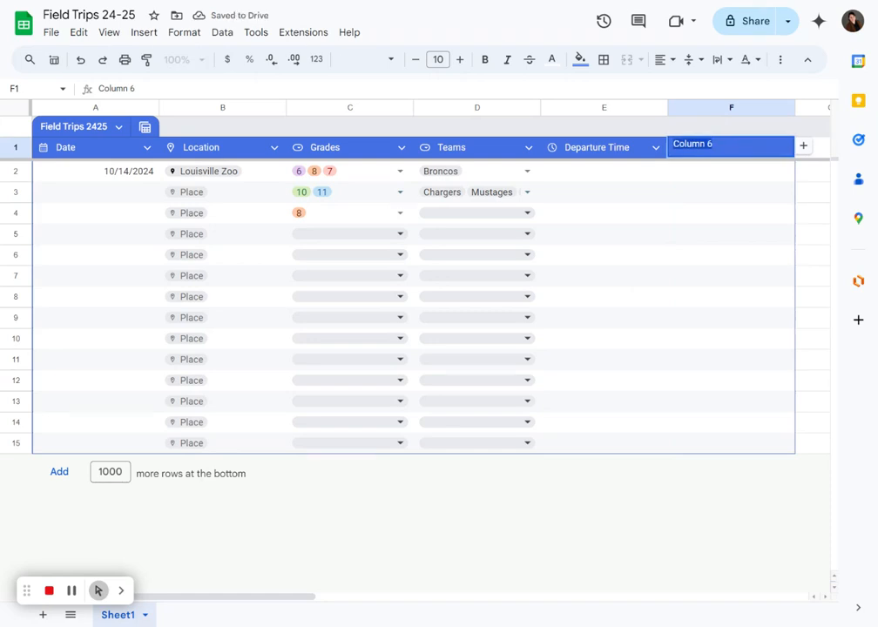
{"action": "type", "text": "Return"}
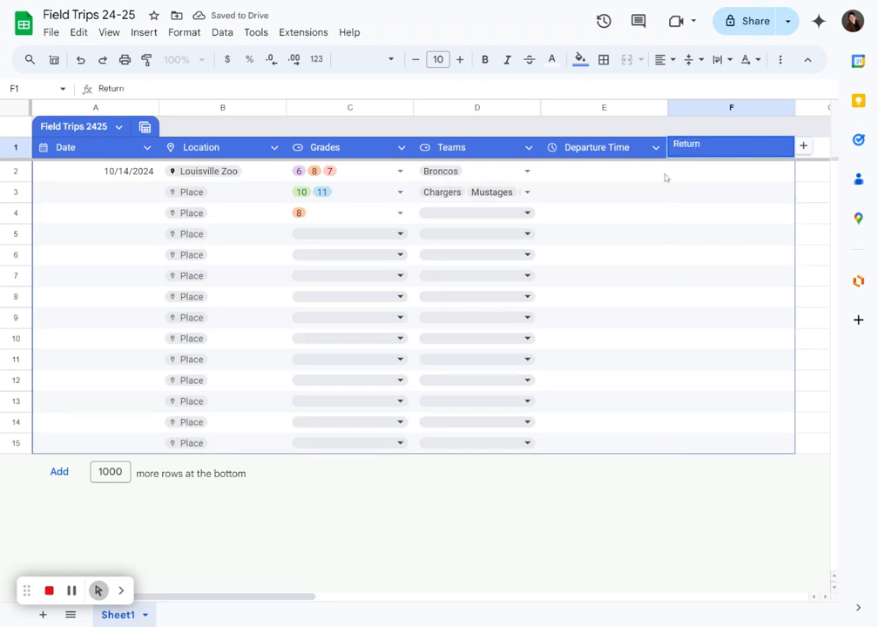
{"action": "left_click", "coordinate": [655, 190]}
Step: Enter 9:30 as the departure time for the Louisville Zoo trip
{"action": "double_click", "coordinate": [626, 169]}
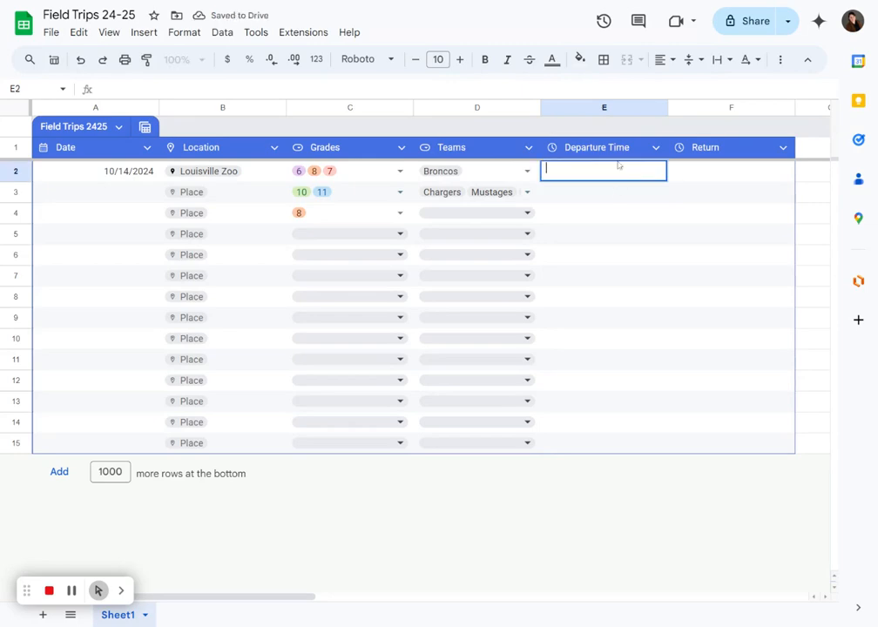
{"action": "type", "text": "9:30"}
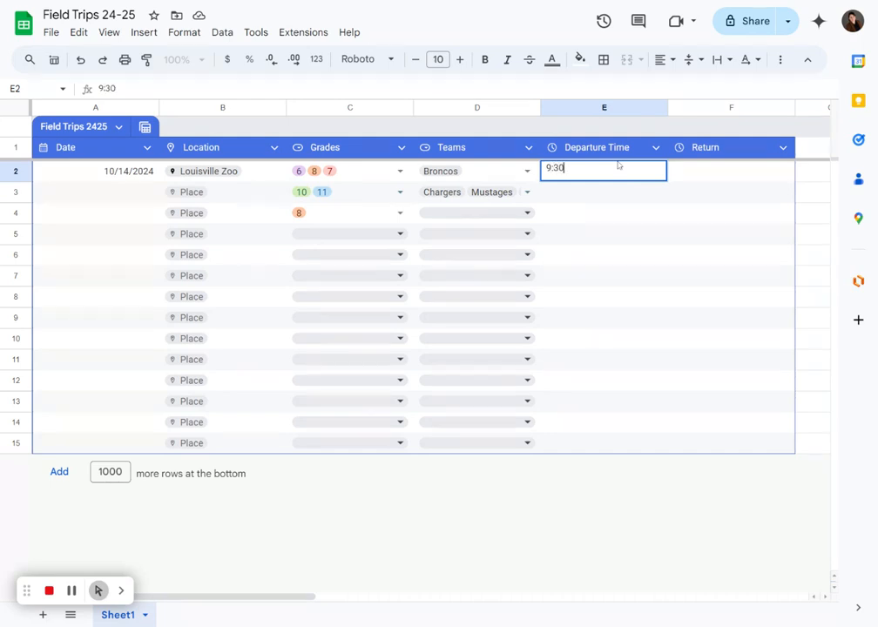
{"action": "key", "text": "Return"}
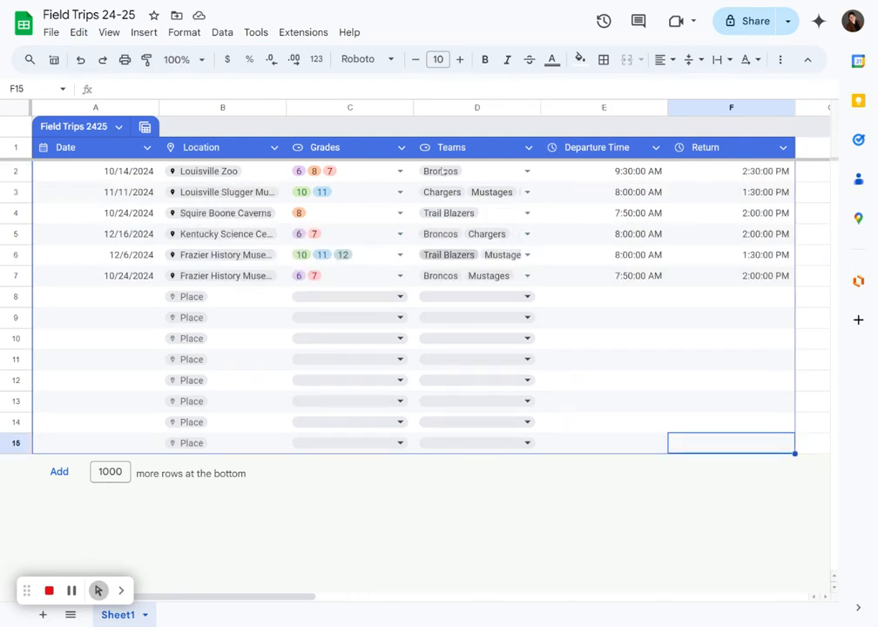
Step: Group the table by the Date column and undo the grouping
{"action": "left_click", "coordinate": [148, 149]}
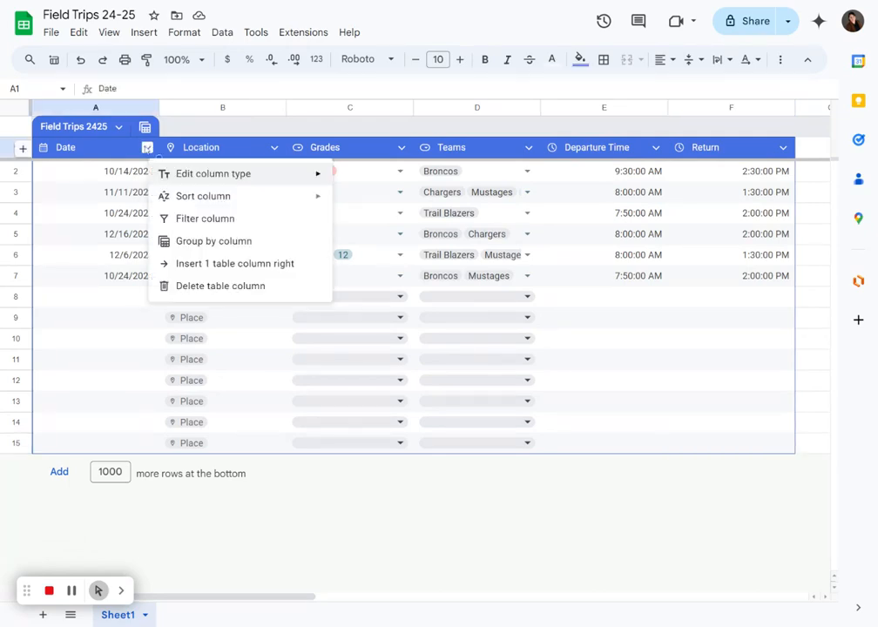
{"action": "left_click", "coordinate": [205, 241]}
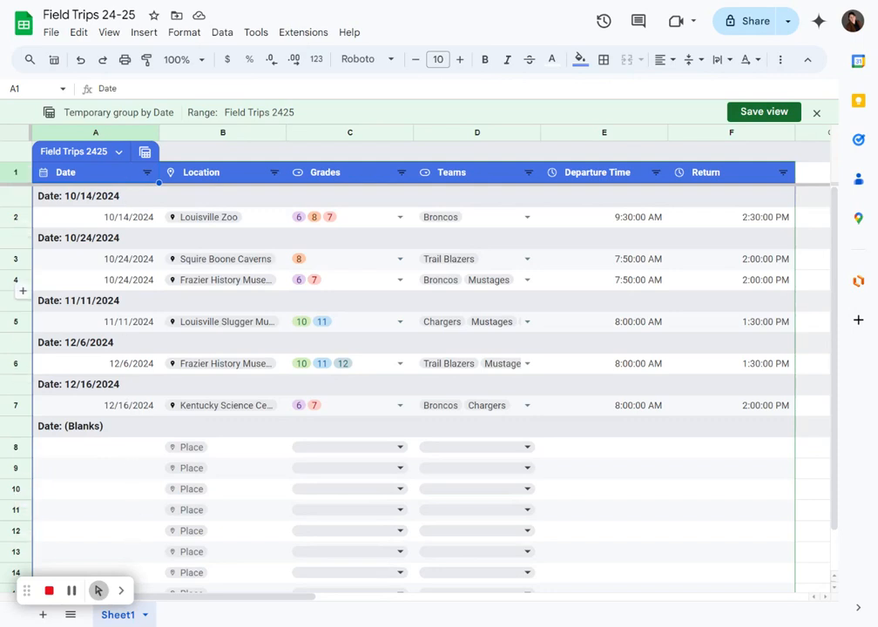
{"action": "left_click", "coordinate": [79, 59]}
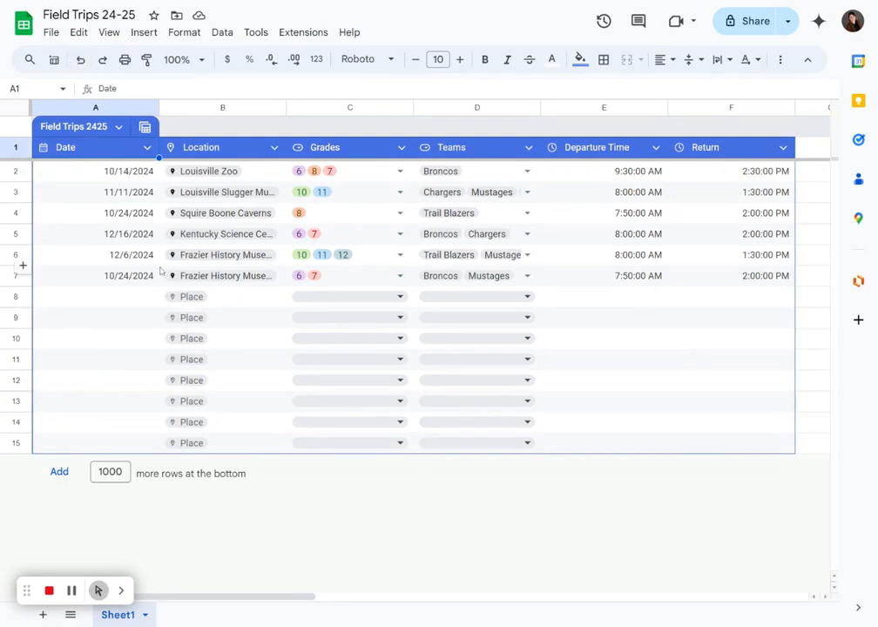
Step: Group the table by Date once more and close the temporary view without saving it
{"action": "left_click", "coordinate": [147, 148]}
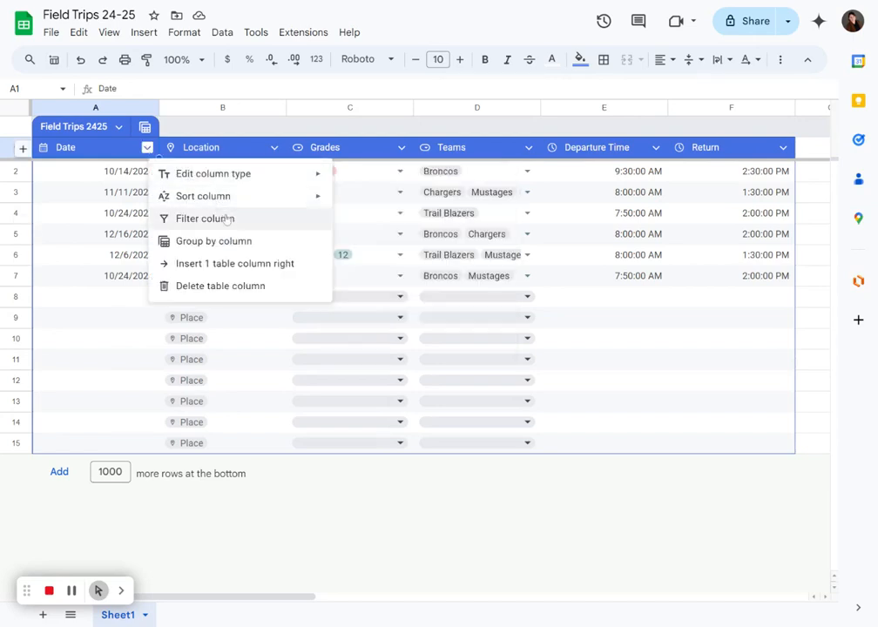
{"action": "left_click", "coordinate": [214, 242]}
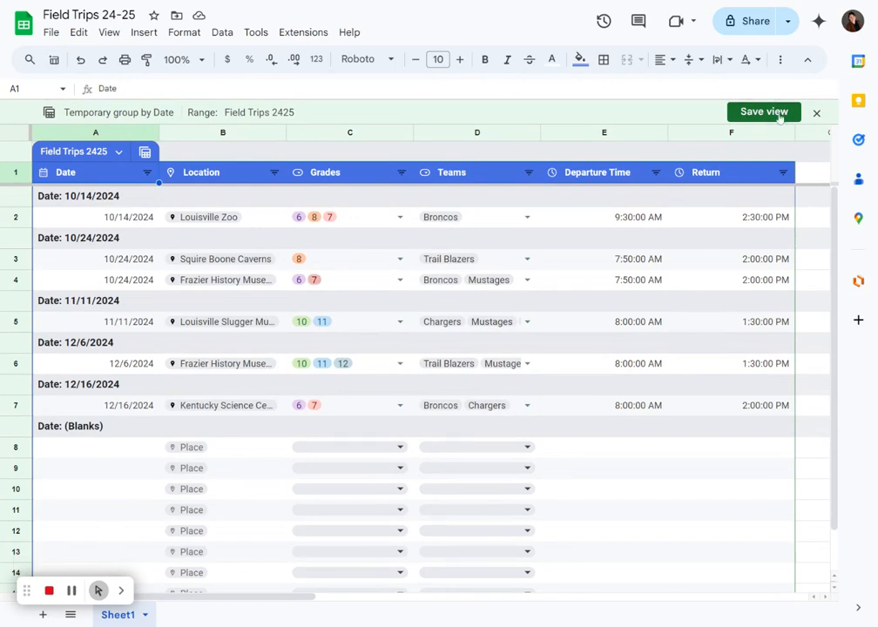
{"action": "left_click", "coordinate": [816, 114]}
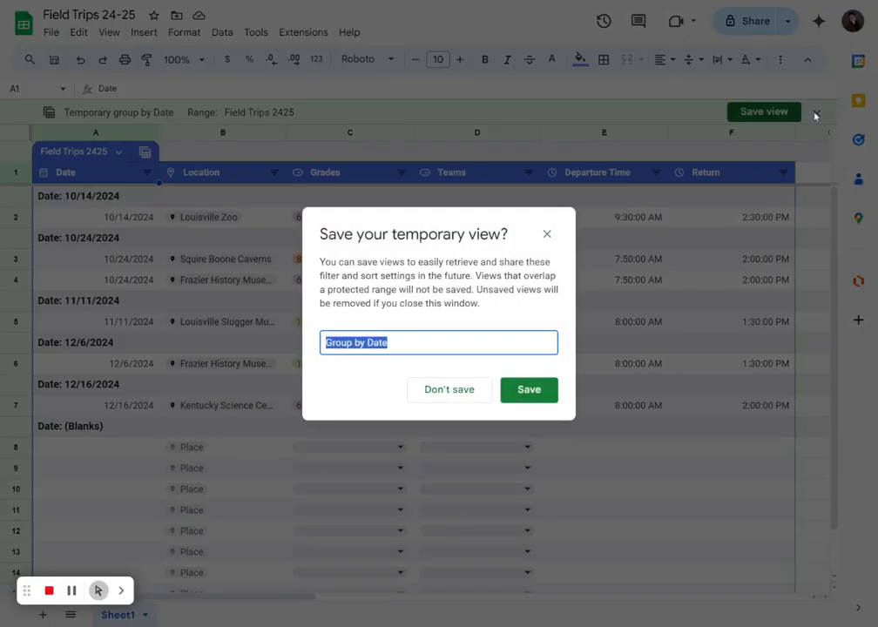
{"action": "left_click", "coordinate": [452, 386]}
Step: Group the table temporarily by Location, leave that view, and group the table by Grades instead
{"action": "left_click", "coordinate": [274, 148]}
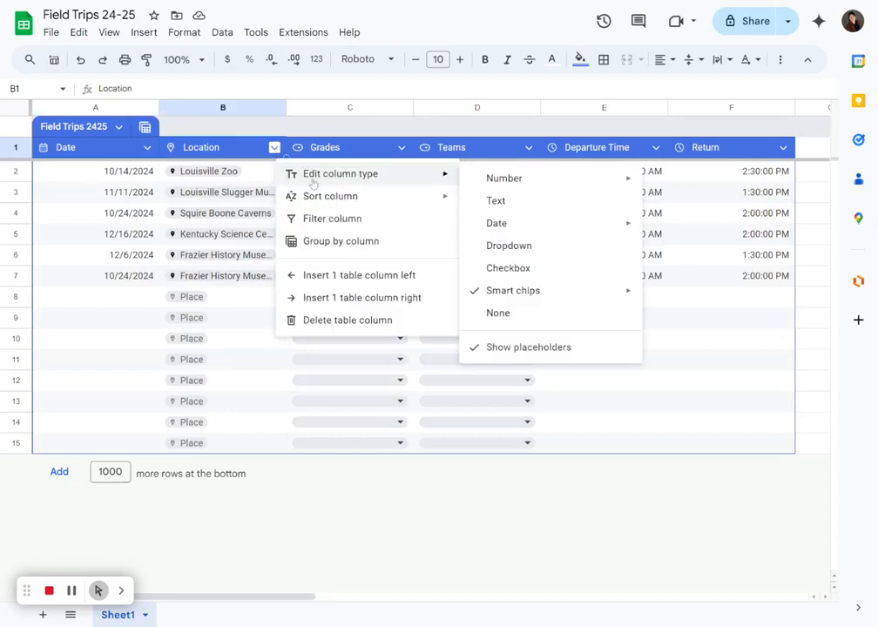
{"action": "left_click", "coordinate": [318, 242]}
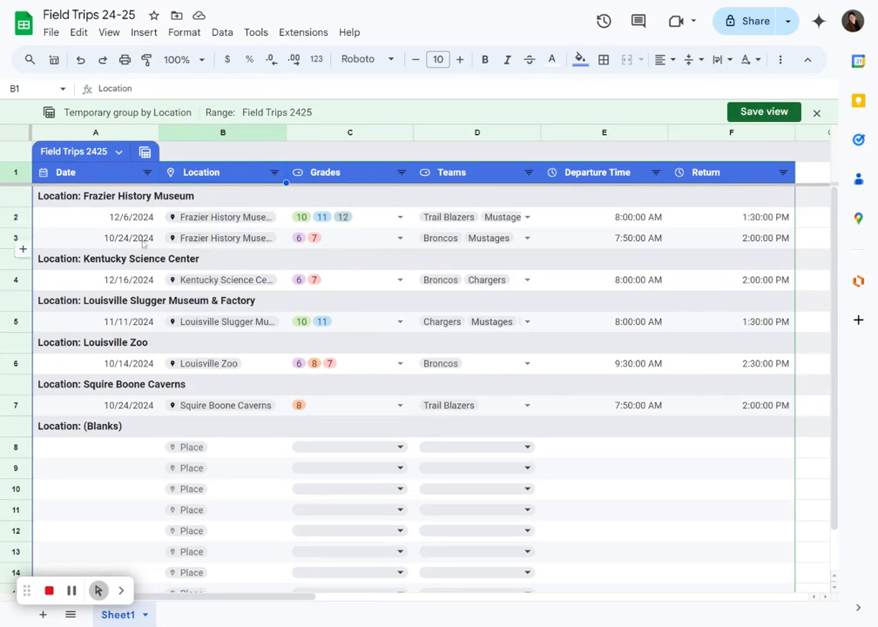
{"action": "left_click", "coordinate": [402, 172]}
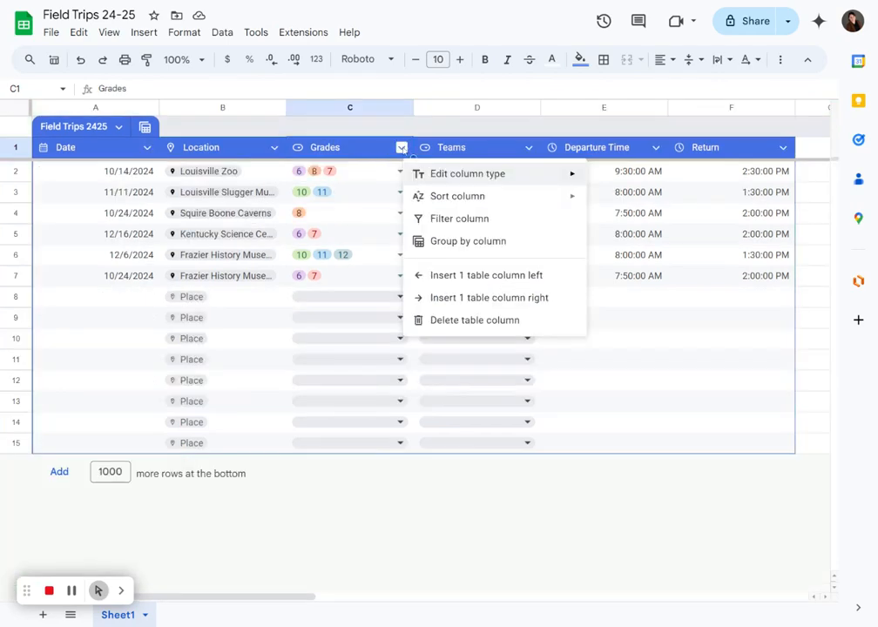
{"action": "left_click", "coordinate": [449, 242]}
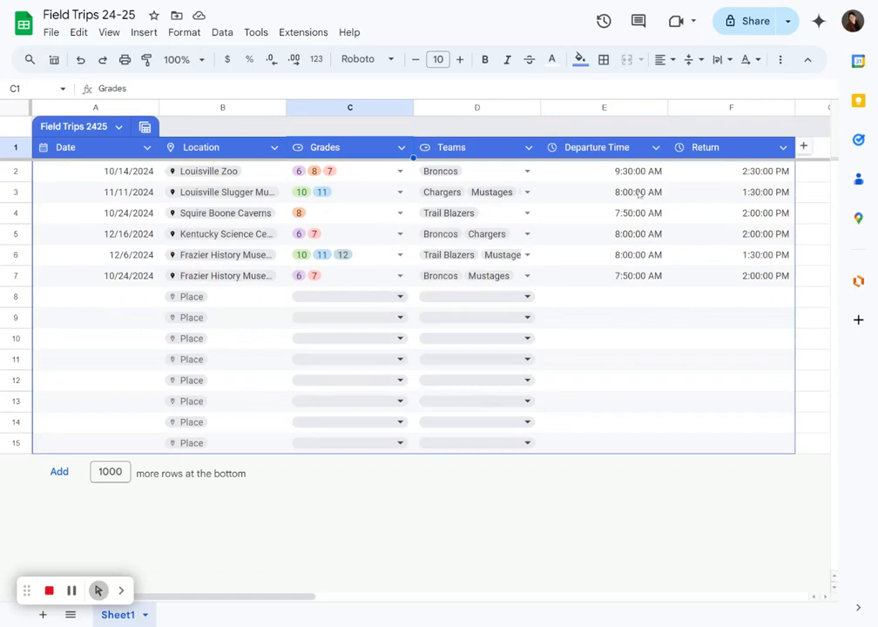
Step: Group the table by the Departure Time column in a temporary view
{"action": "left_click", "coordinate": [656, 147]}
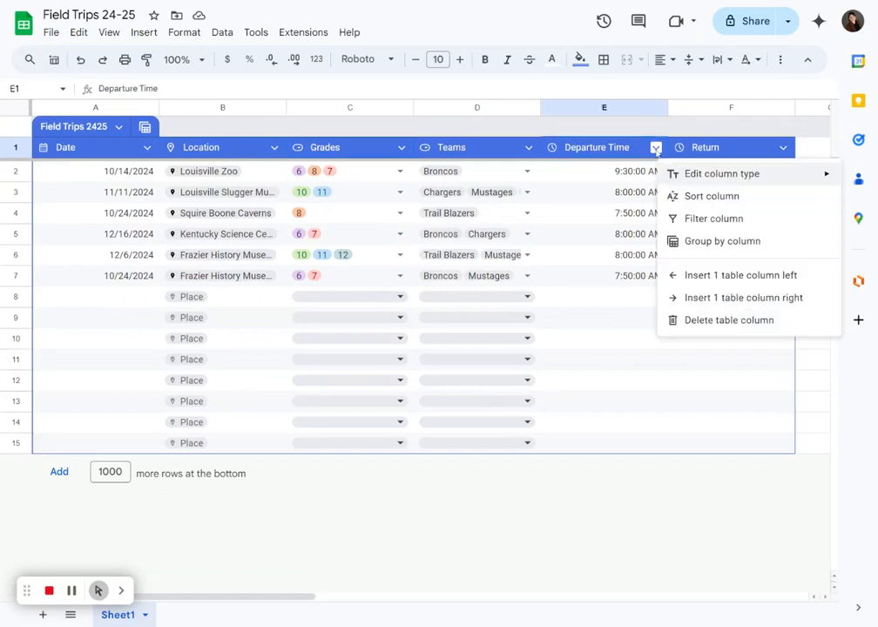
{"action": "left_click", "coordinate": [703, 242]}
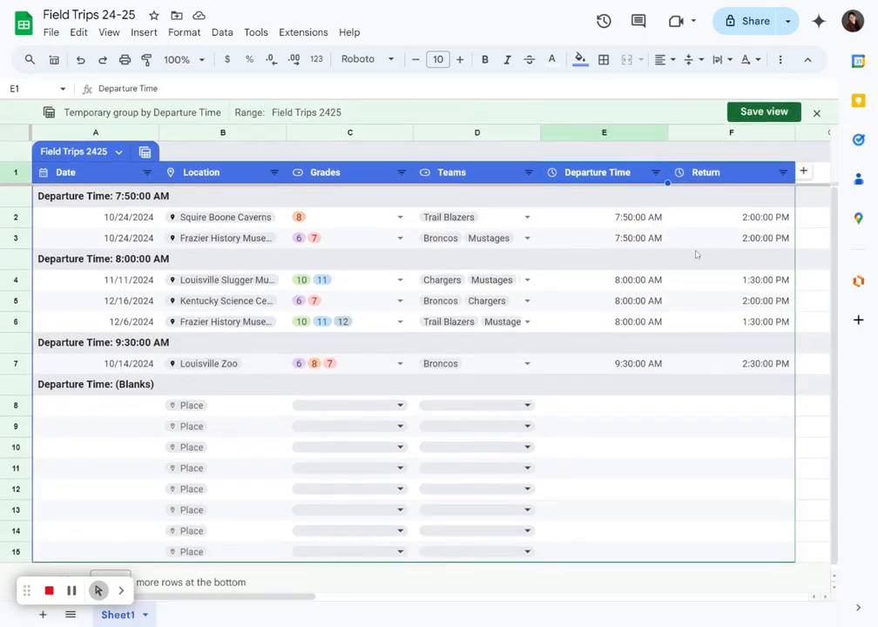